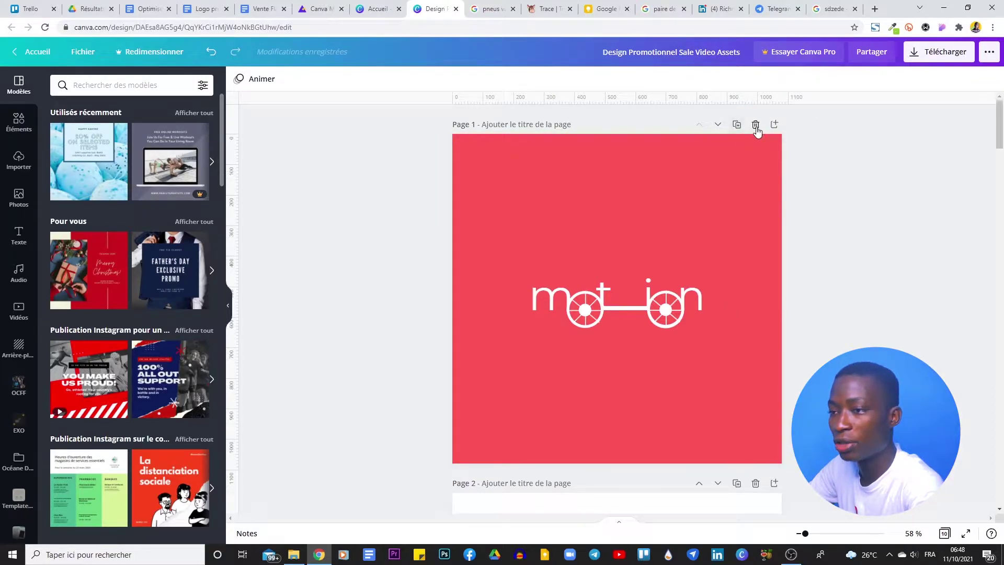
Add a new page after page 1 and give it the same coral-red background as page 1
left_click(774, 125)
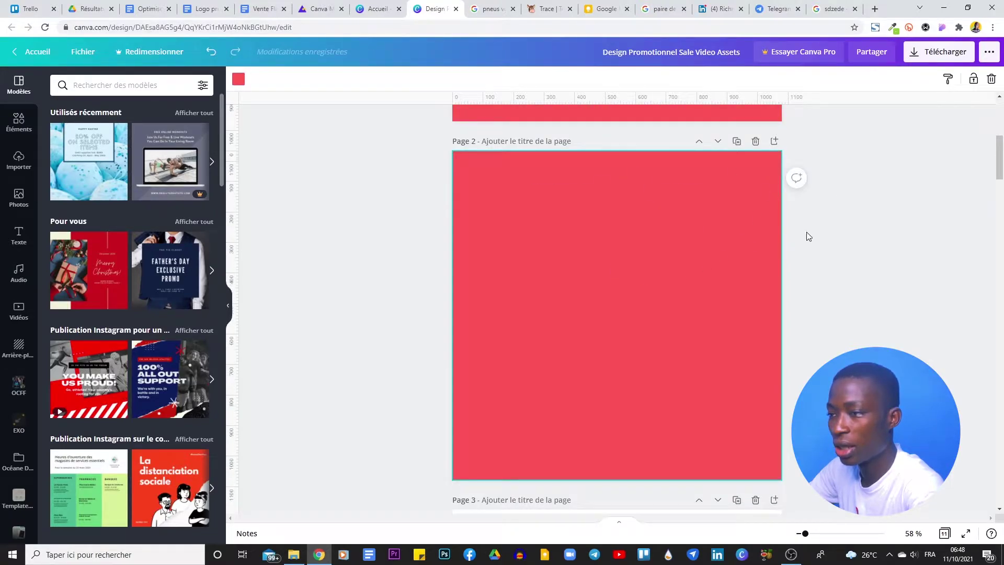
left_click(239, 80)
left_click(90, 218)
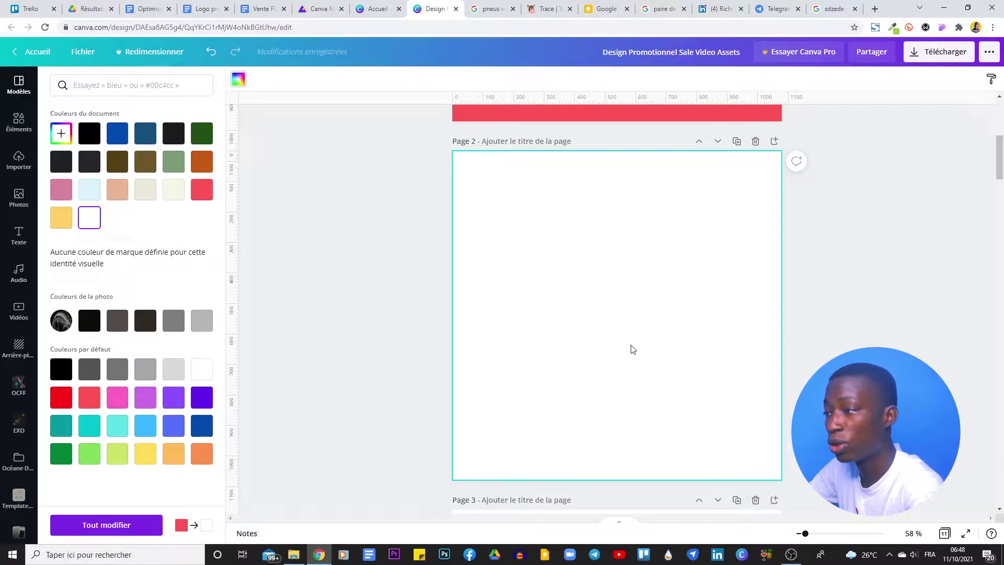
left_click(202, 189)
scroll(361, 294, "down", 1)
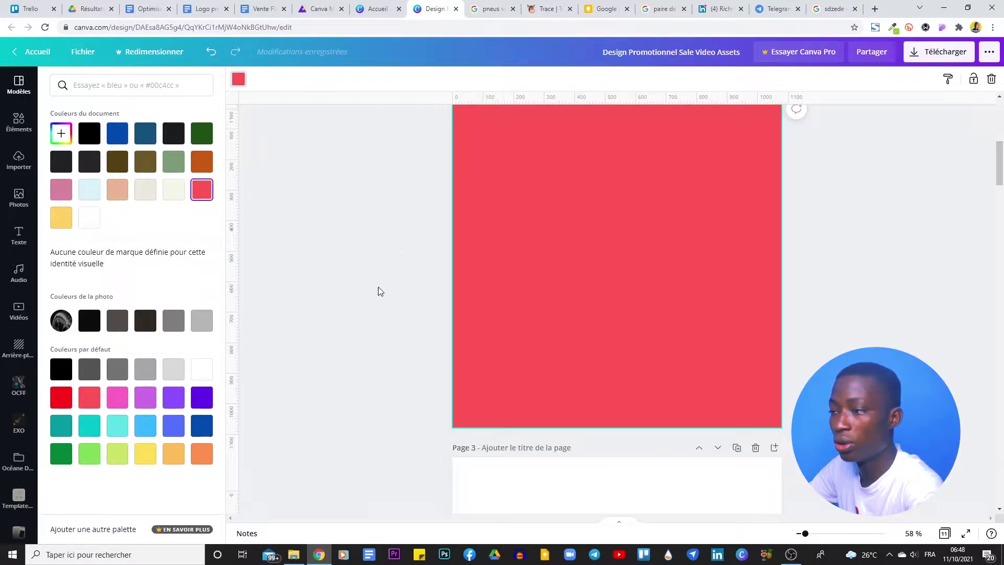
left_click_drag(1002, 169, 1002, 163)
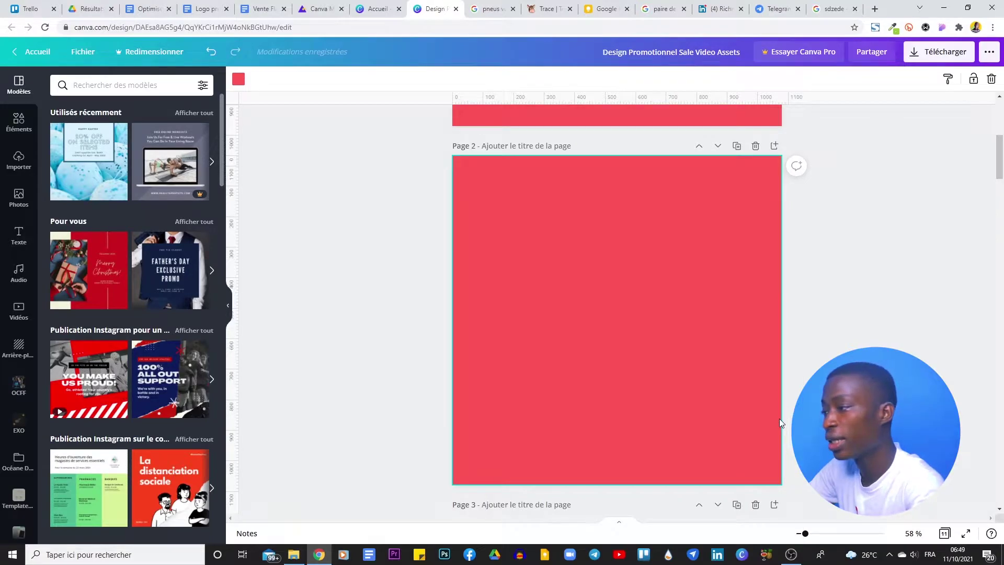
Add a heading to page 2 and replace its text with "motion"
left_click(19, 237)
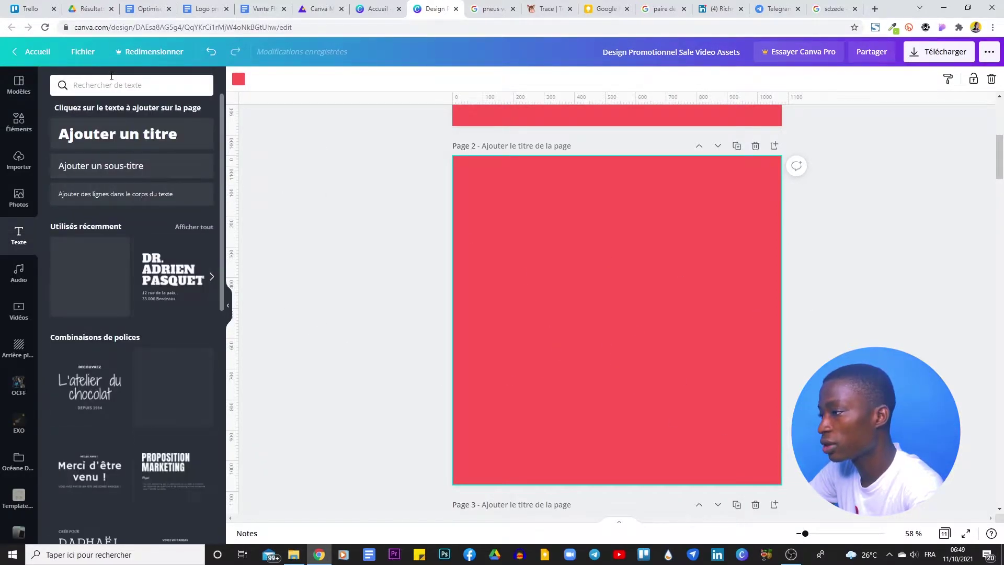
left_click(161, 134)
scroll(1002, 197, "up", 5)
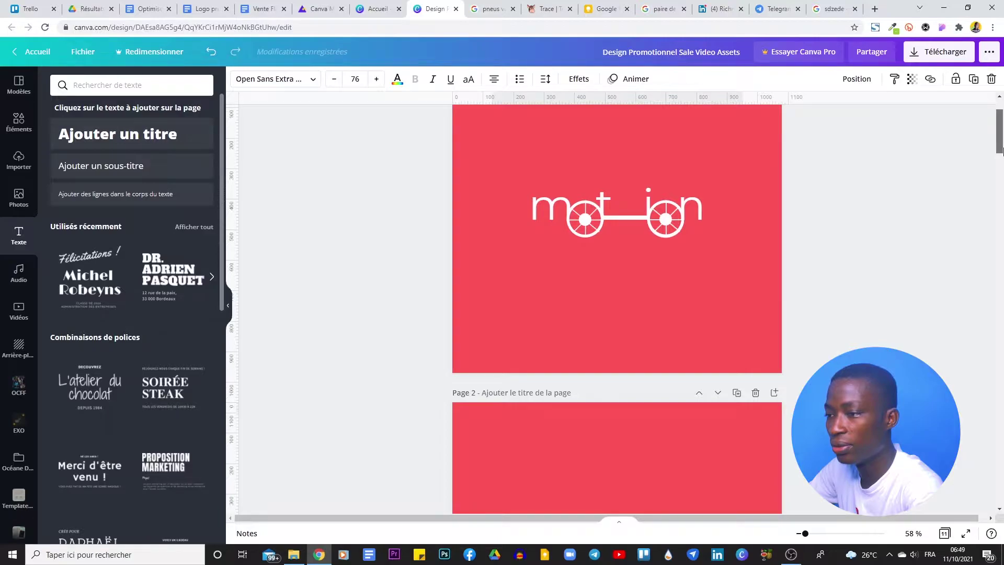
scroll(1002, 151, "down", 6)
left_click(647, 308)
left_click(663, 270)
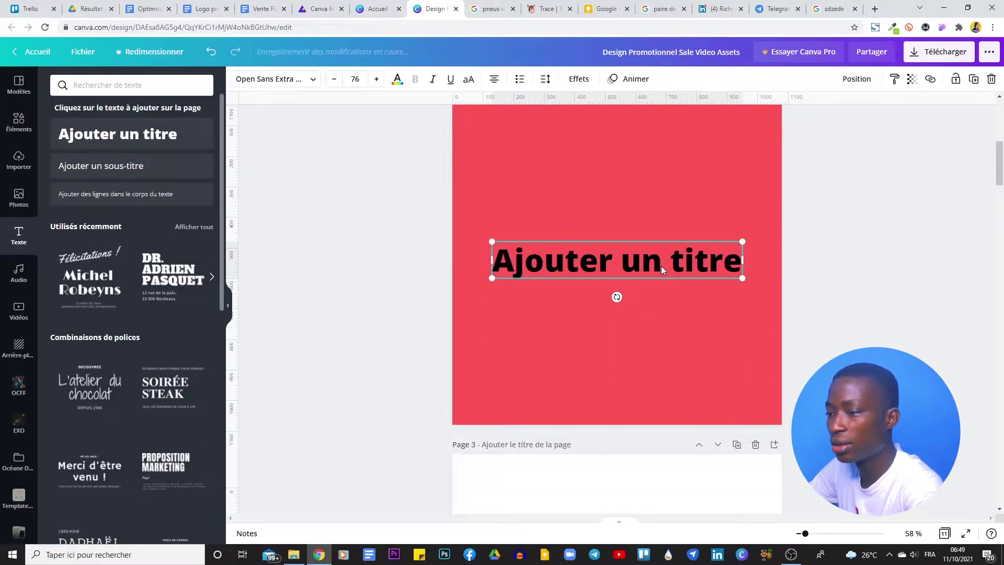
double_click(662, 268)
type("motion")
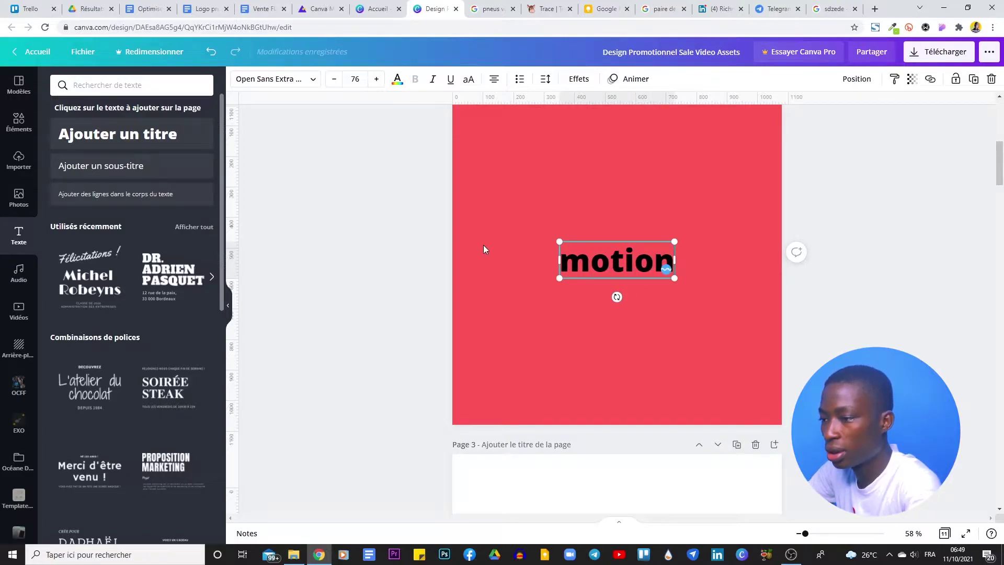
Set the font of the "motion" heading to Montserrat
left_click(356, 199)
left_click(617, 259)
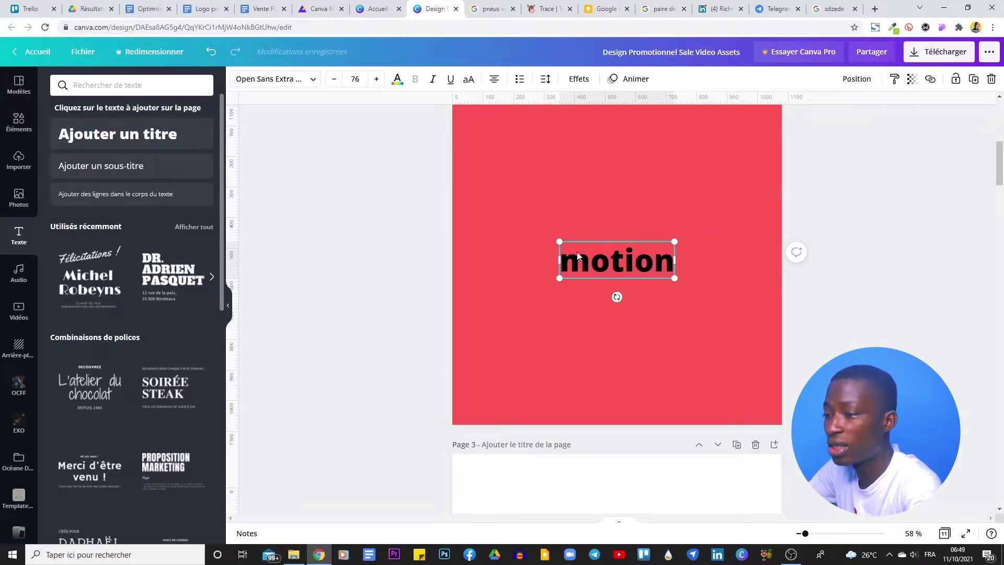
left_click(275, 85)
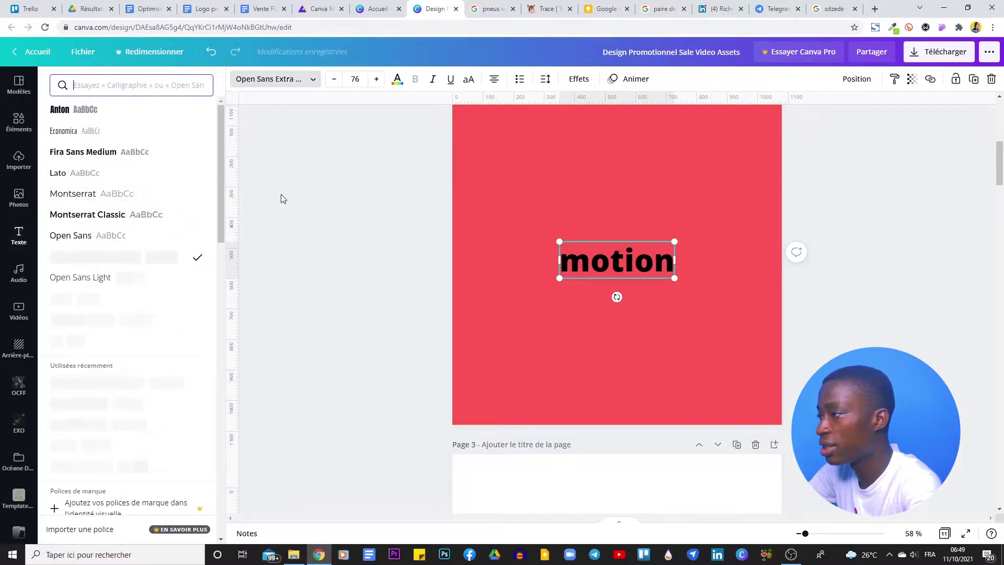
left_click(124, 193)
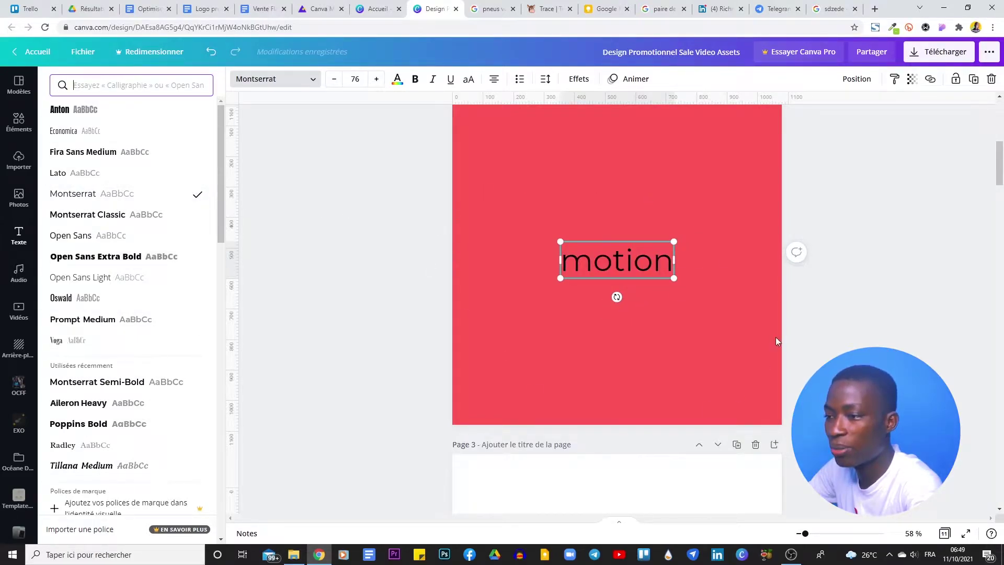
Enlarge the "motion" text to size 138 and centre it horizontally on the page
left_click(612, 261)
left_click_drag(673, 278, 571, 261)
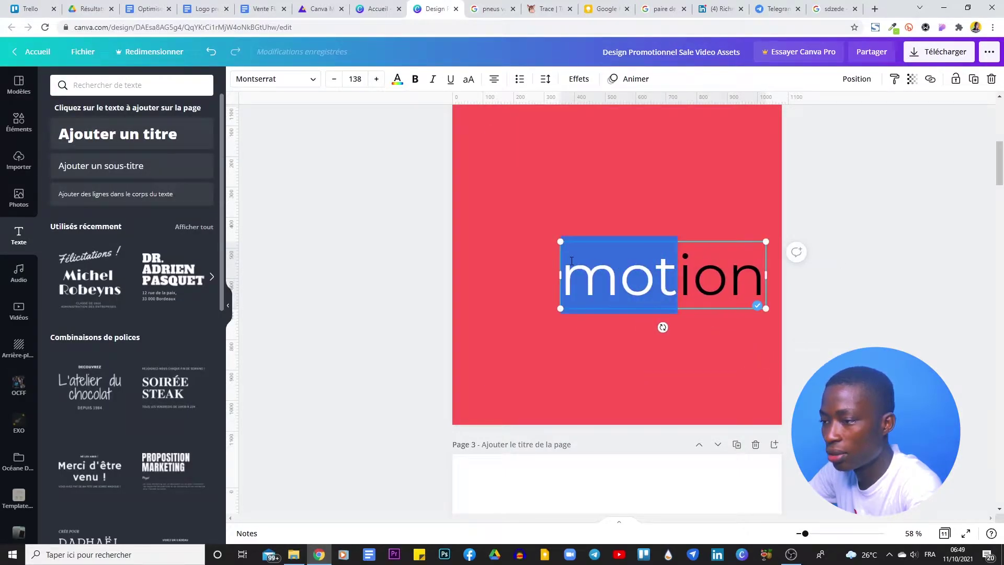
left_click(848, 181)
left_click_drag(631, 281, 586, 266)
left_click(909, 224)
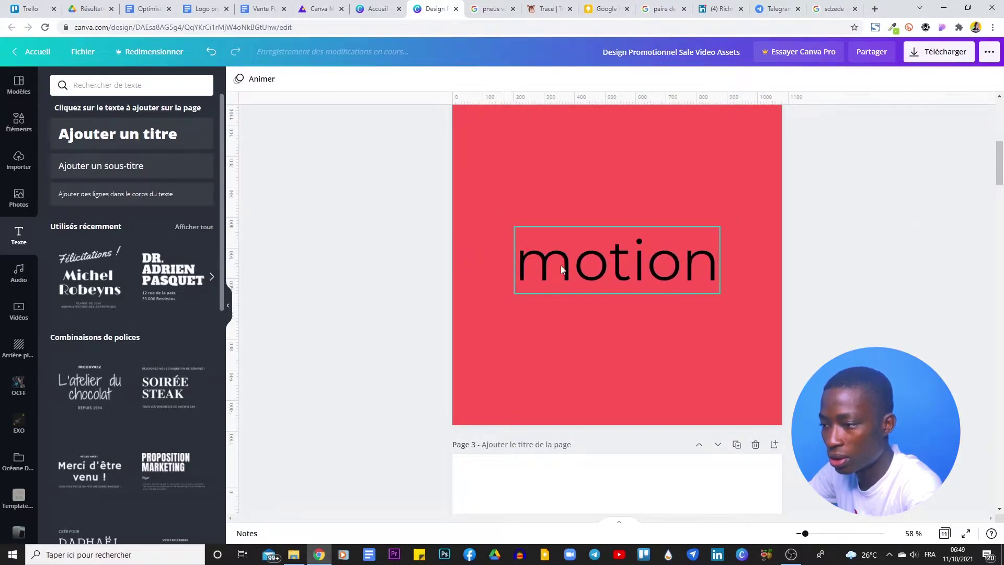
Replace both letters "o" in the word "motion" with blank spaces, leaving wide gaps before the t and the n
left_click(601, 252)
left_click(601, 252)
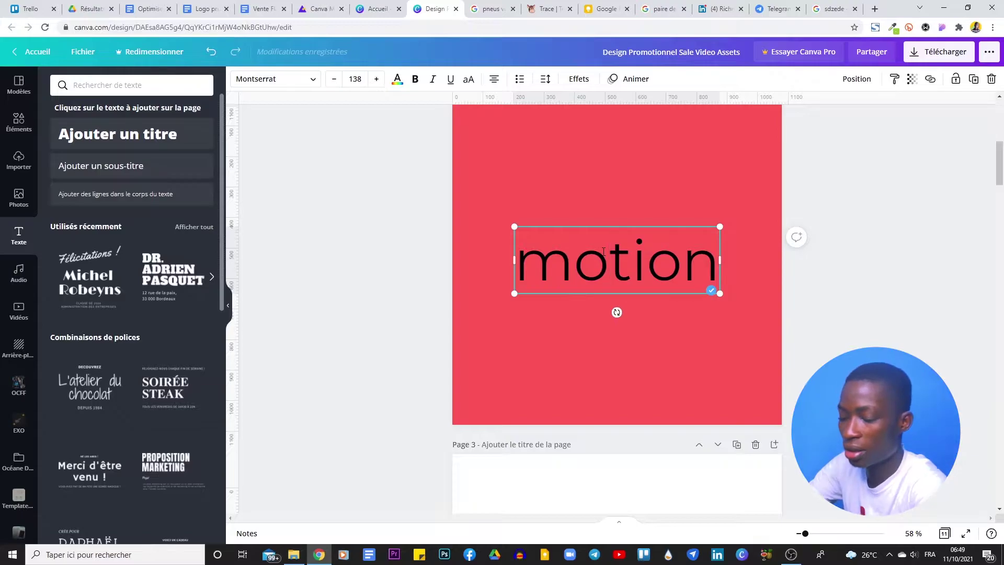
key("BackSpace")
left_click(663, 260)
key("BackSpace")
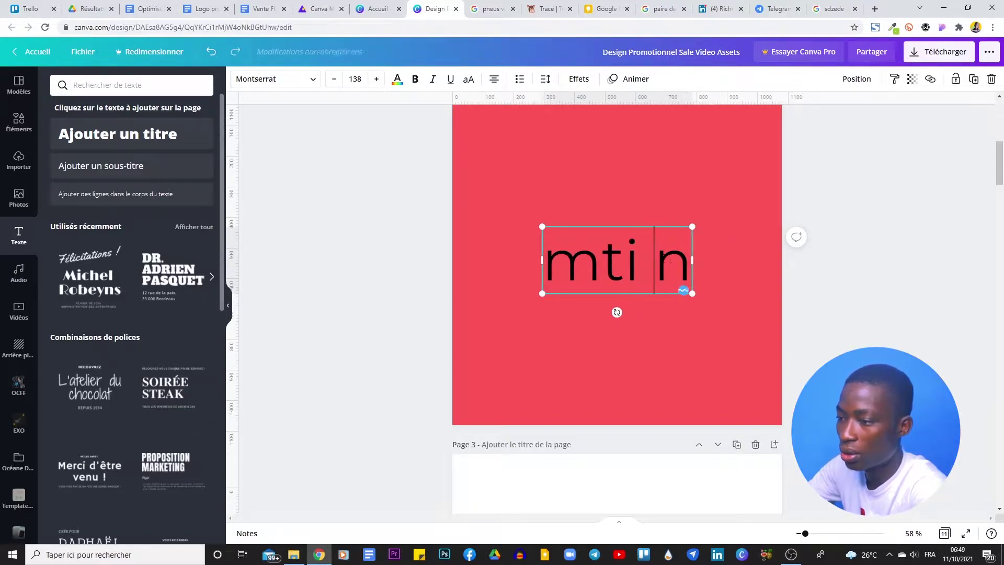
key("Left")
key("Left")
key("Left")
key("Left")
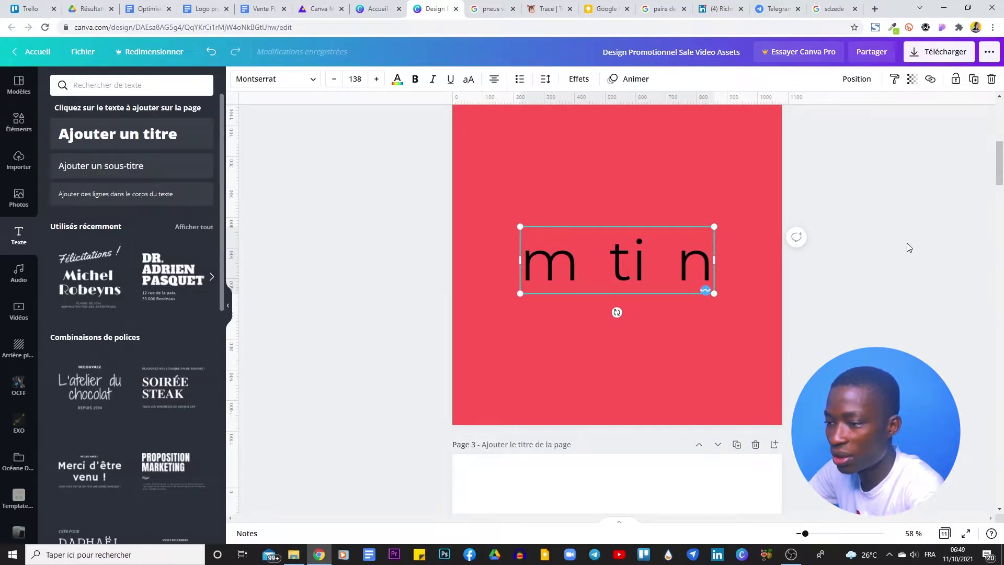
left_click(907, 243)
Add a blue circle to page 2, shrink it to about 140 px wide and place it below the gap between m and t
mouse_move(999, 172)
left_mouse_down()
mouse_move(1002, 135)
mouse_move(1002, 164)
left_mouse_up()
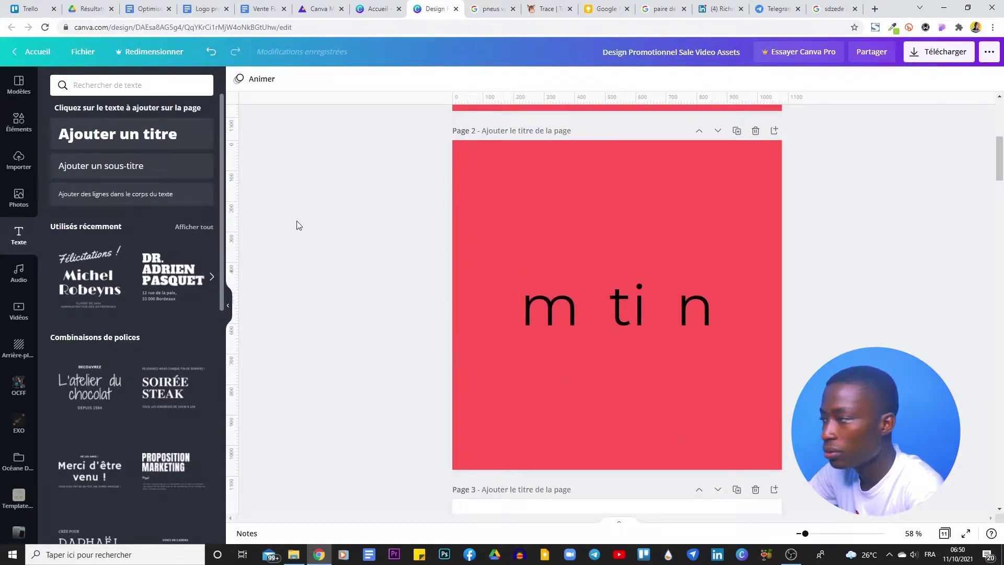
left_click(17, 125)
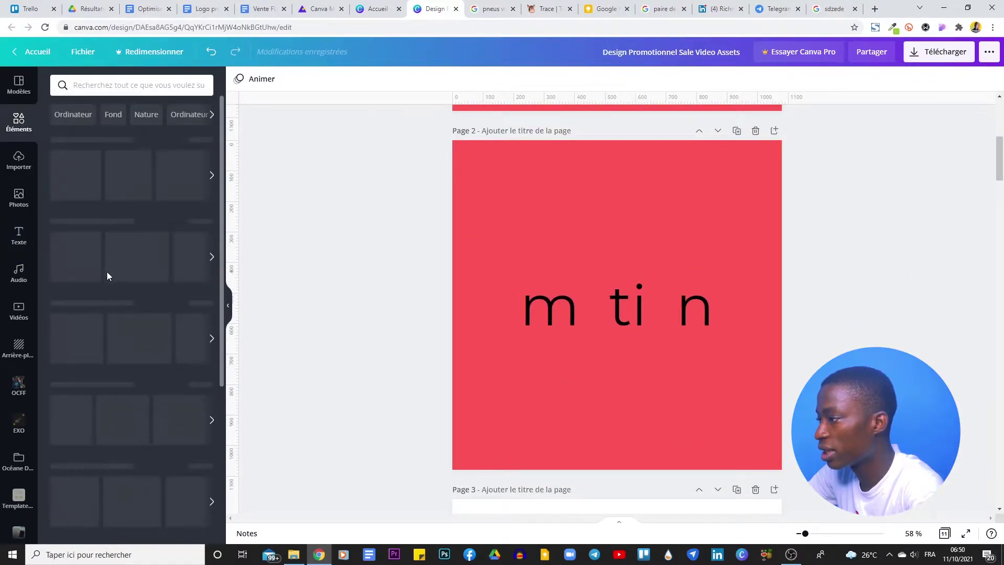
key("ctrl+v")
left_click_drag(805, 533, 814, 533)
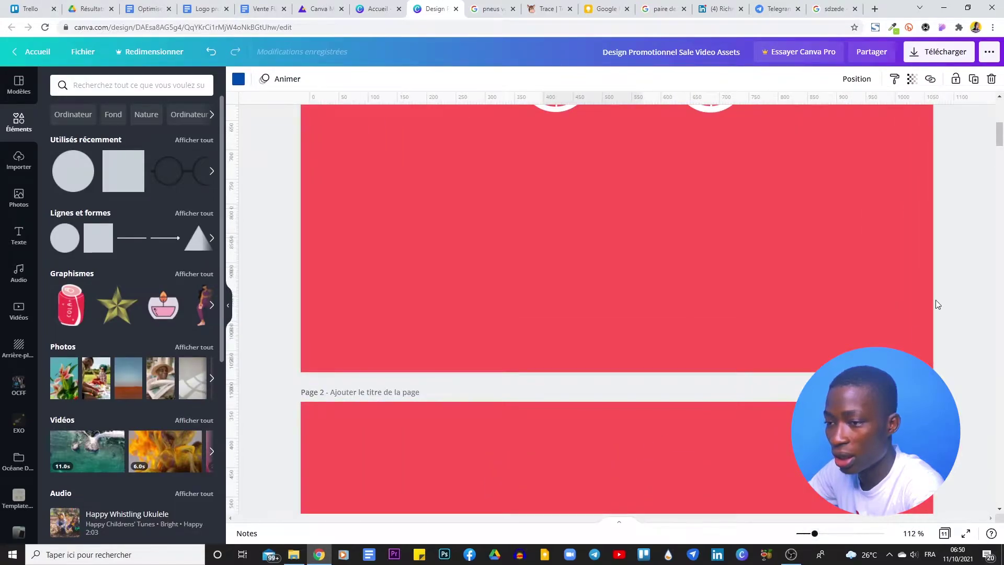
scroll(617, 308, "down", 5)
left_click(625, 261)
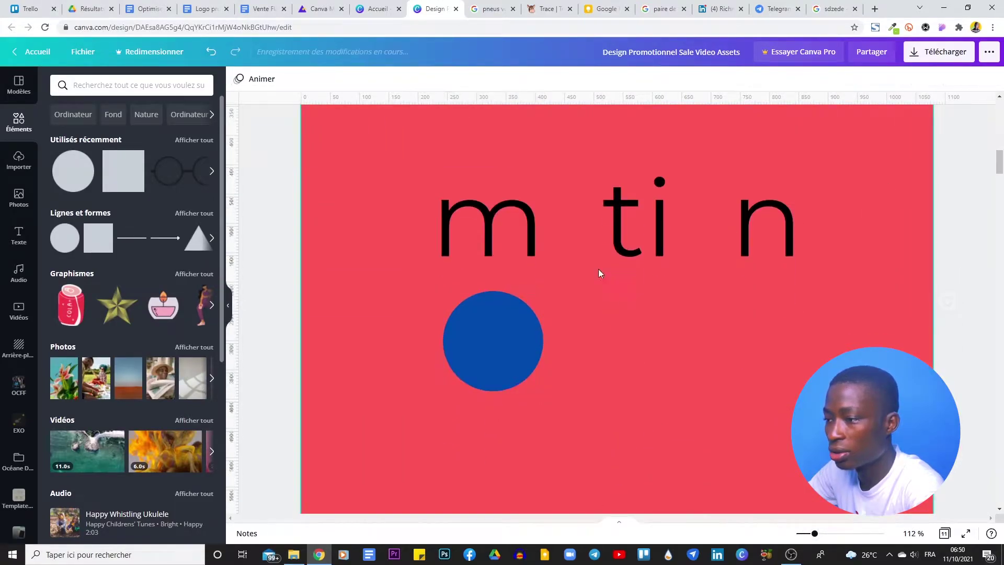
left_click_drag(514, 344, 597, 279)
left_click_drag(627, 231, 608, 250)
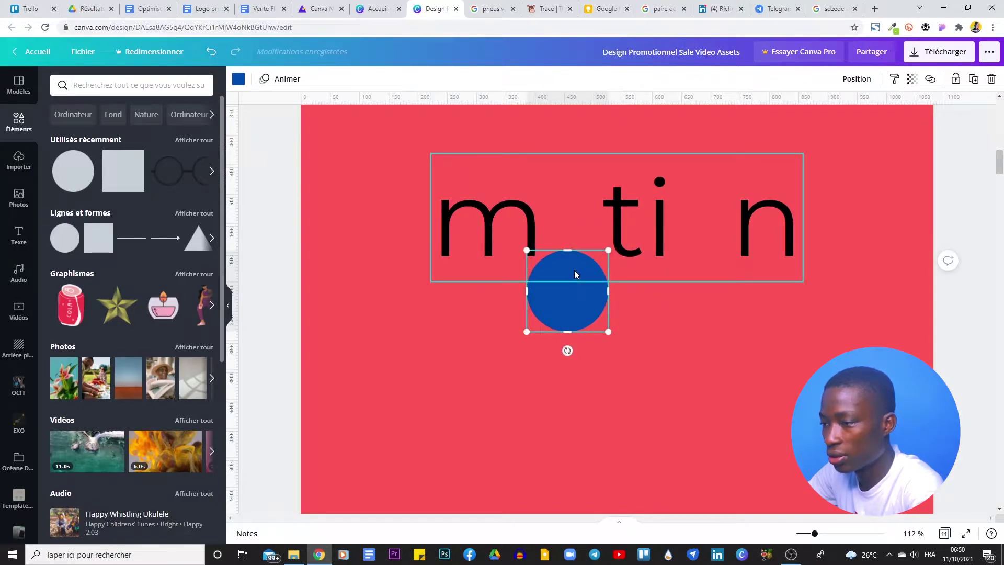
Lock the text and move the blue circle up into the gap between m and t
left_click(634, 181)
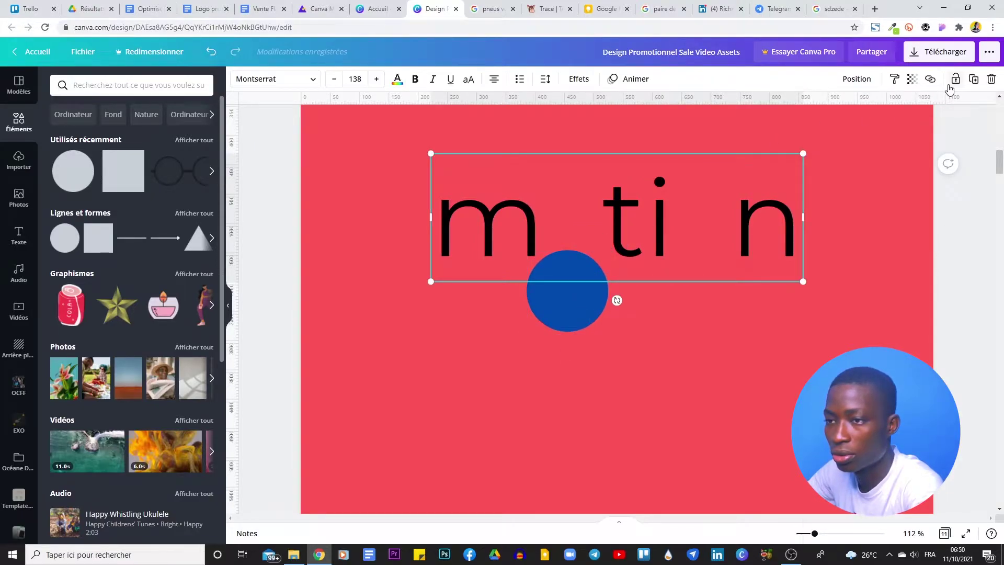
left_click(566, 296)
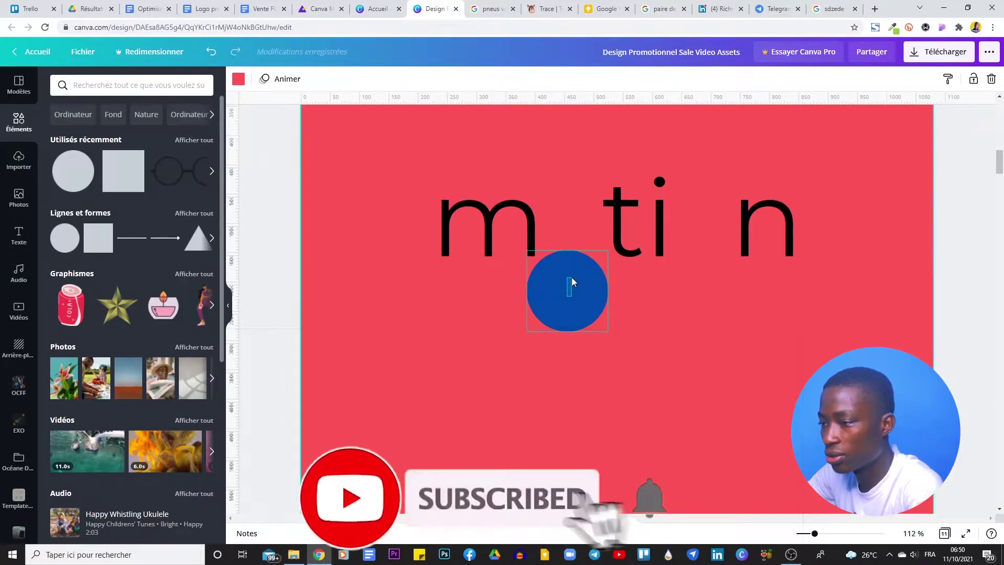
left_click_drag(583, 307, 588, 278)
Unlock the text, recolour it white and lock it again
left_click(468, 219)
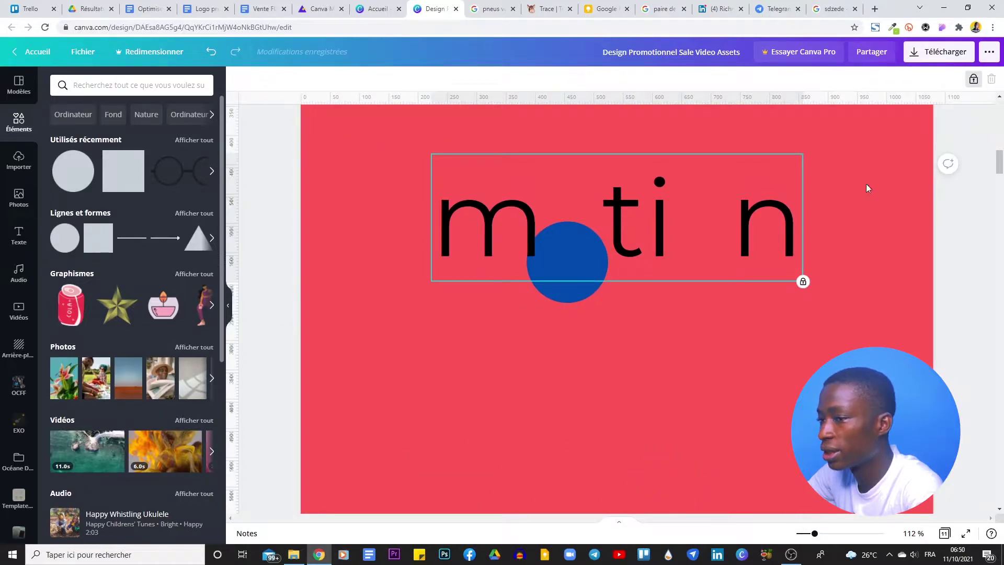
left_click(974, 78)
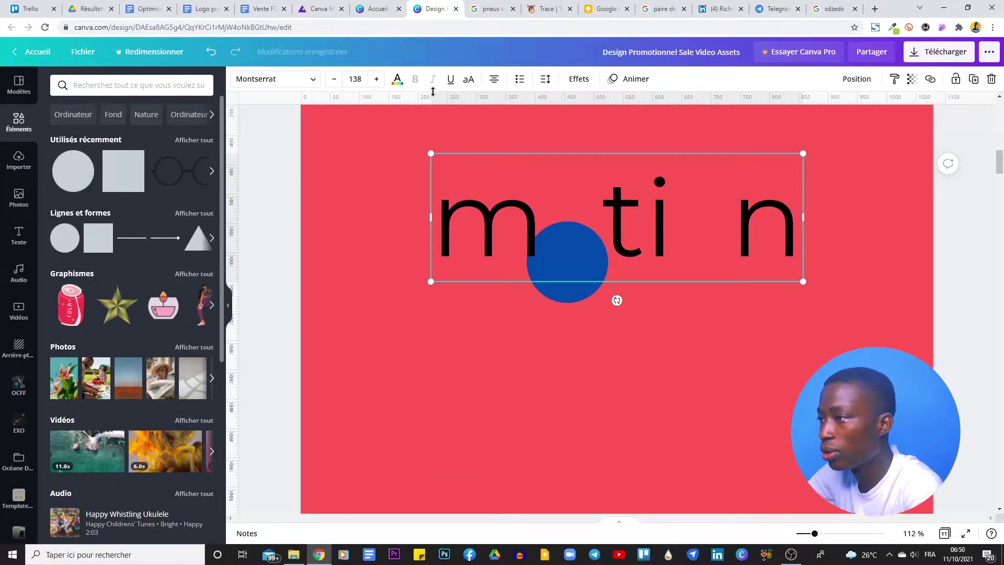
left_click(397, 81)
left_click(89, 217)
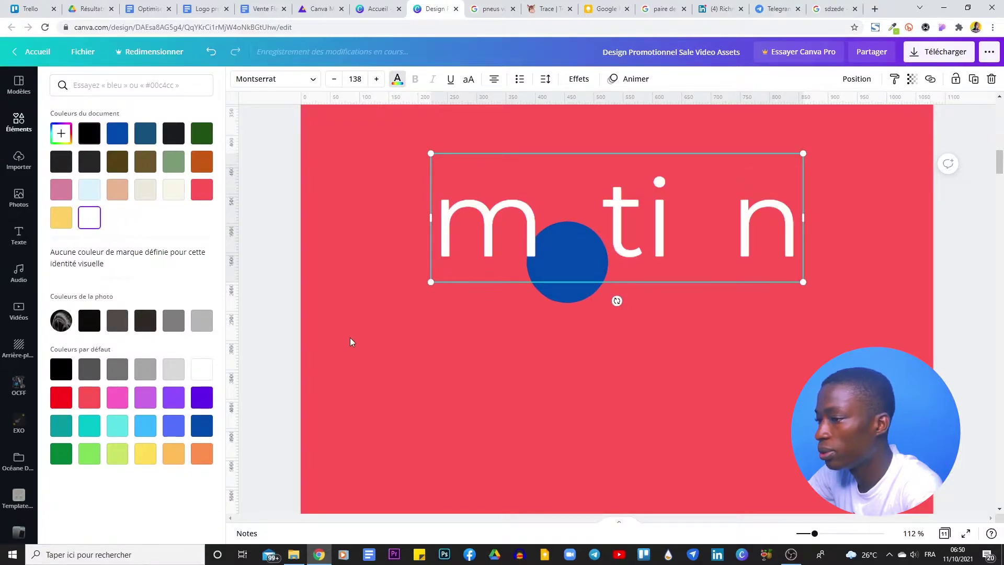
left_click(648, 369)
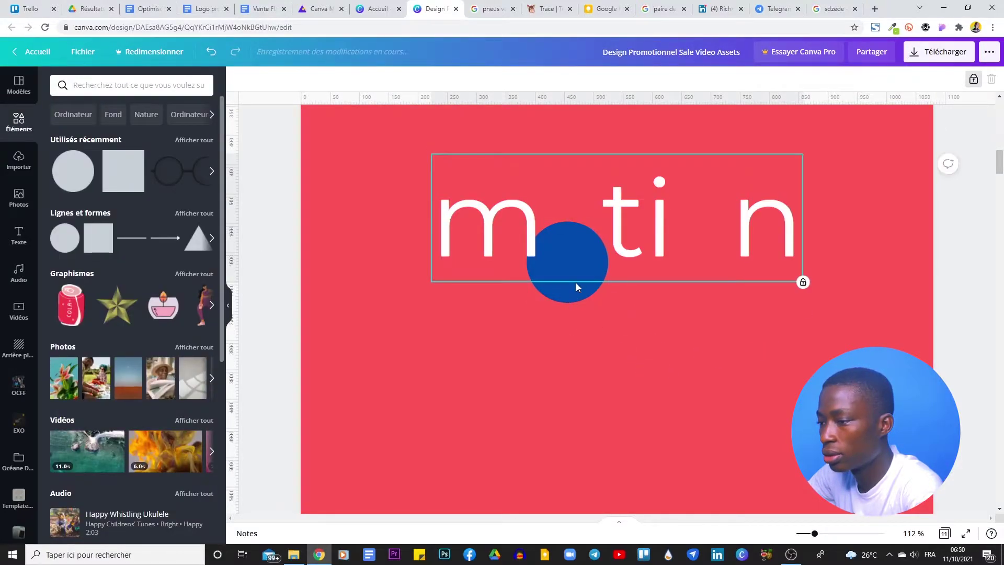
left_click(572, 298)
left_click(973, 82)
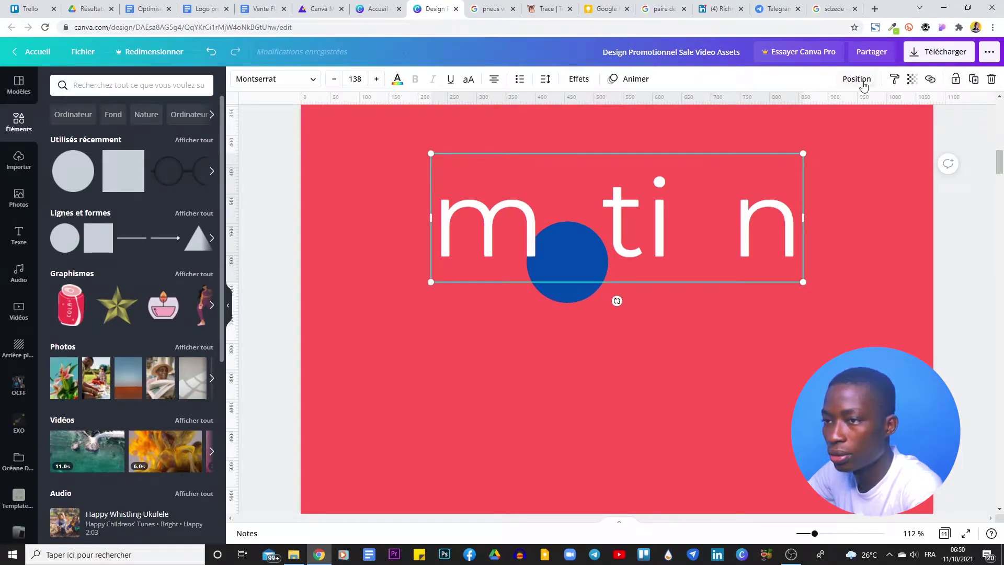
left_click(857, 78)
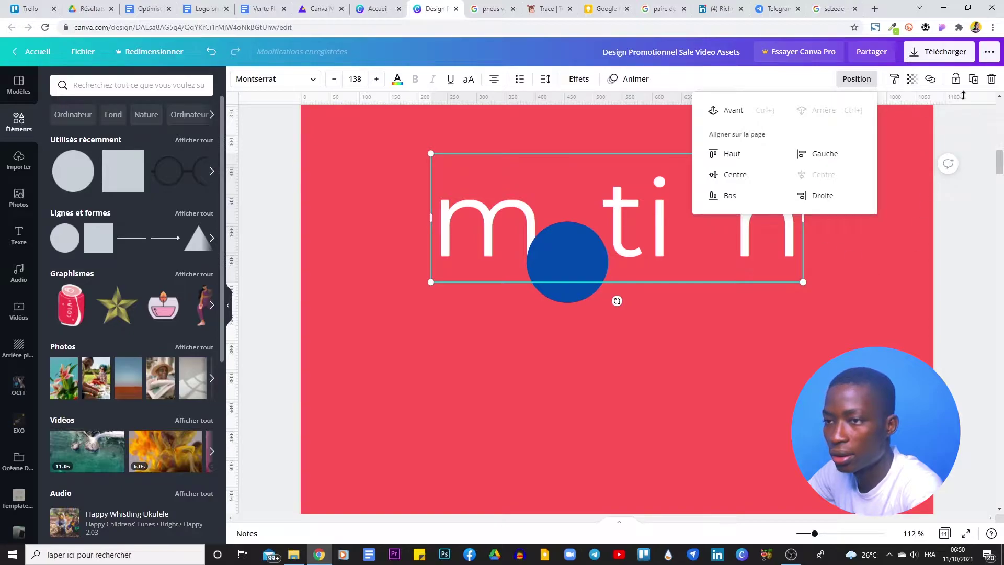
left_click(903, 254)
left_click(692, 358)
Recolour the blue circle between m and t white
left_click(555, 266)
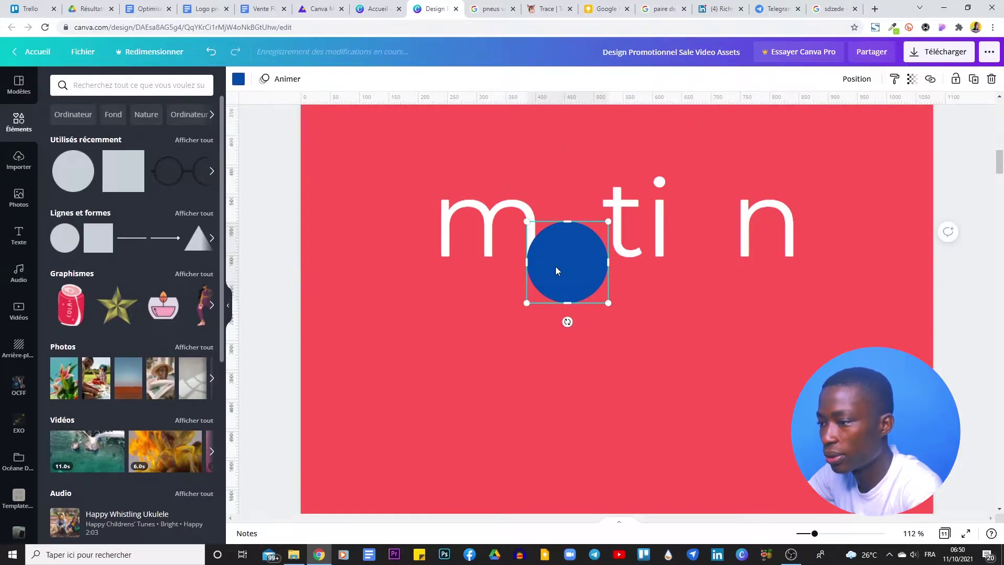
left_click(239, 79)
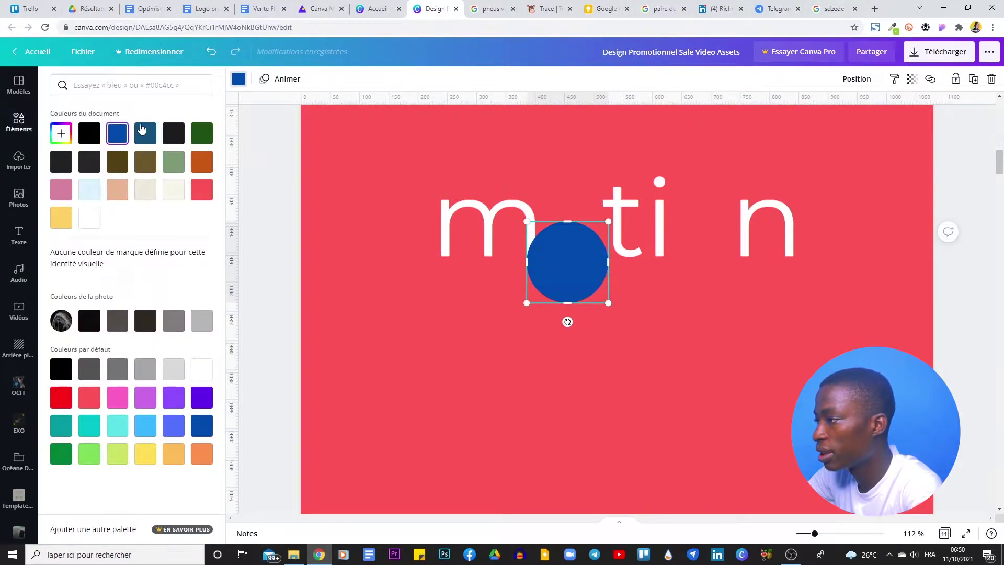
left_click(90, 218)
left_click(743, 346)
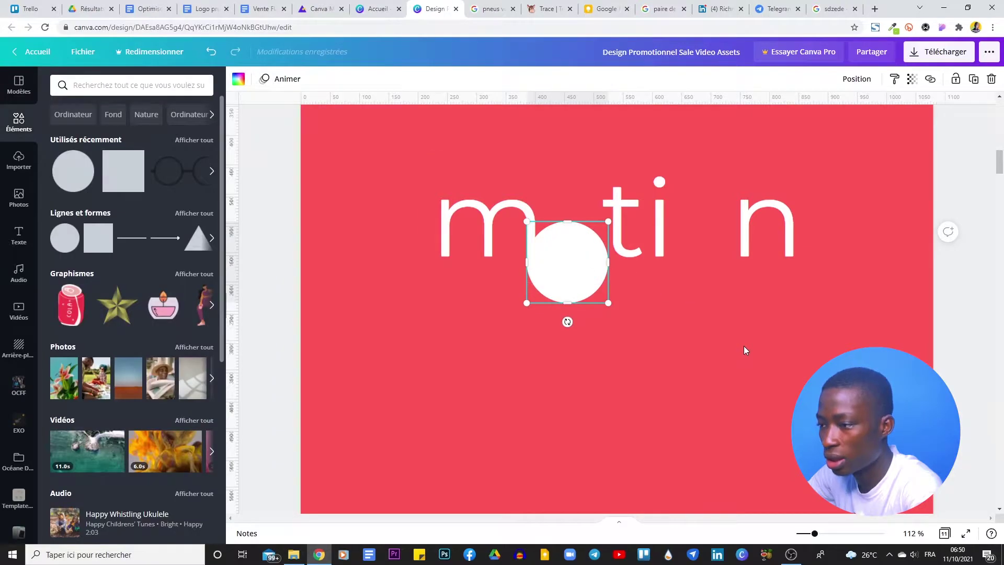
left_click(578, 253)
key("Right")
left_click(691, 359)
key("ctrl+z")
left_click(312, 205)
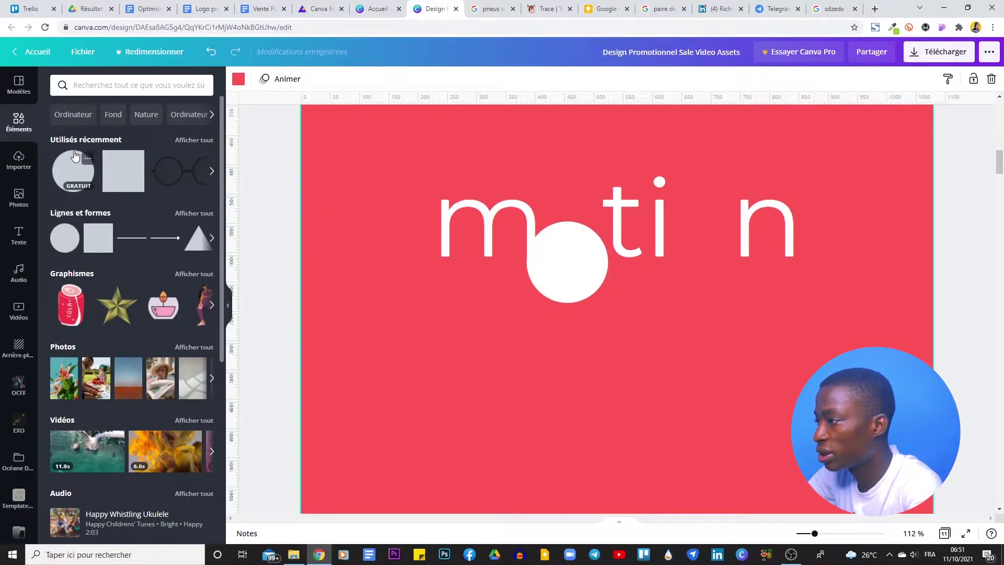
Add a second circle to page 2 and place it on the red background below the letters t and i
left_click(90, 175)
left_click_drag(629, 307, 664, 421)
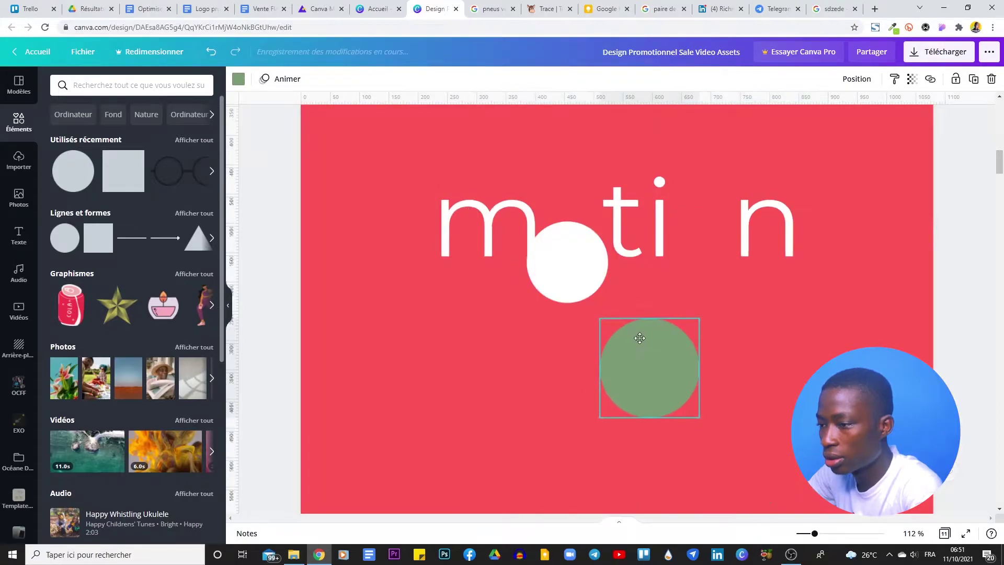
left_click(640, 338)
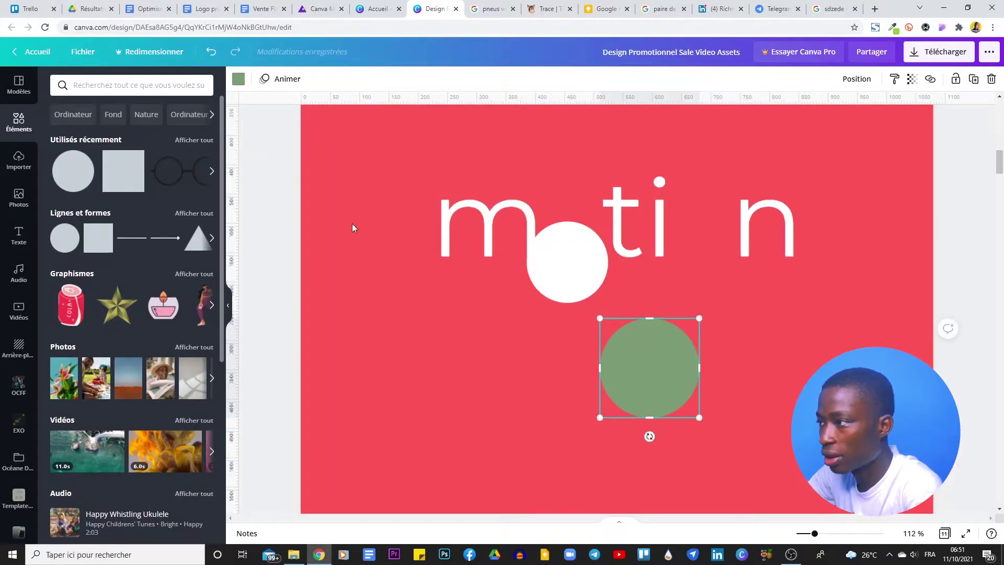
Recolour the green circle coral red, shrink it and centre it inside the white circle to form a white ring
left_click(236, 84)
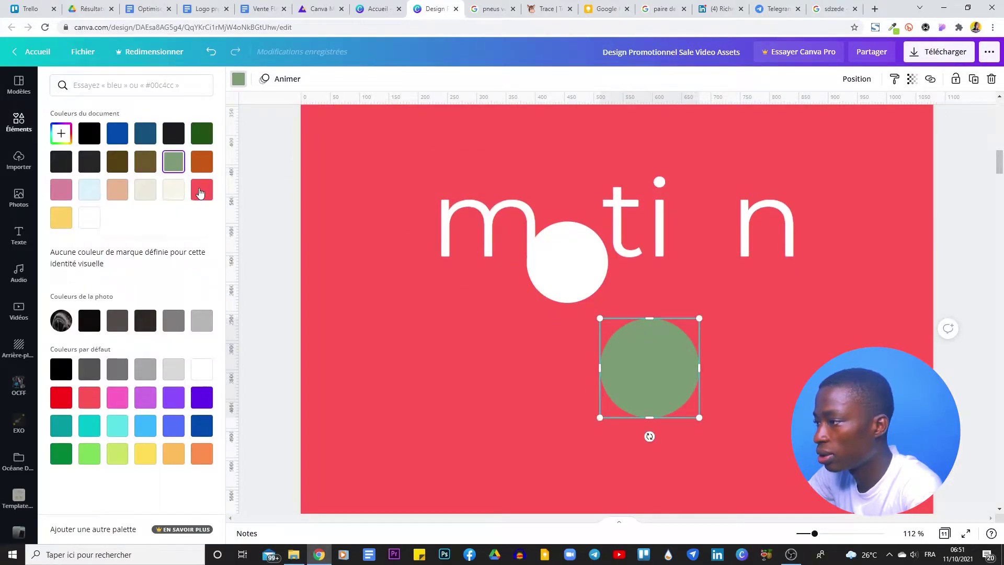
left_click(202, 189)
left_click_drag(673, 380, 605, 270)
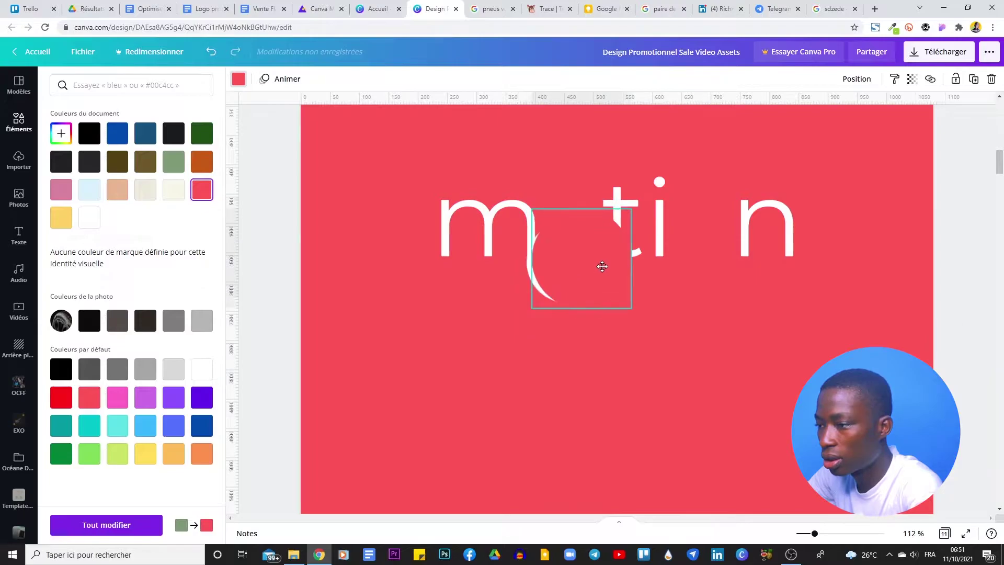
left_click_drag(629, 204, 566, 258)
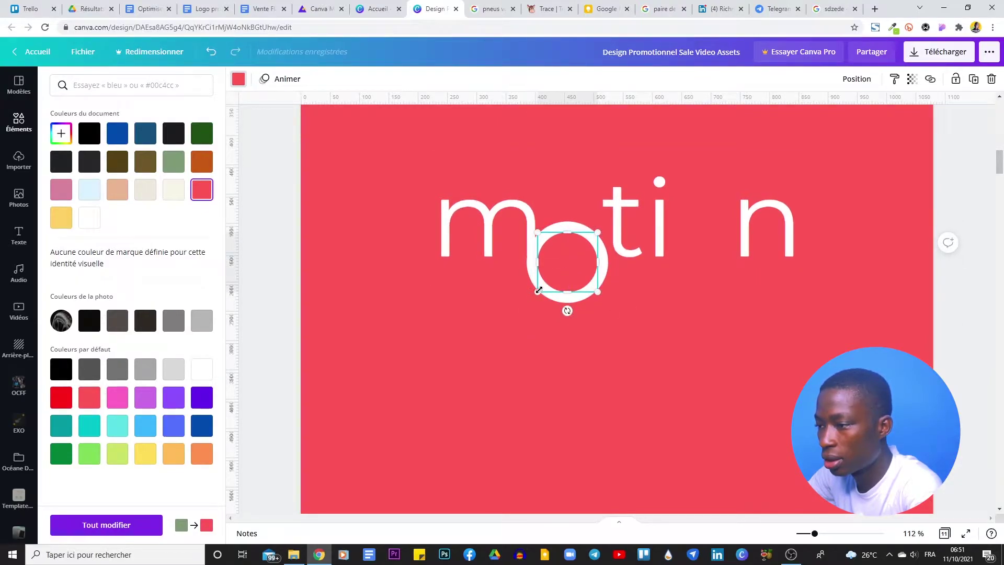
left_click_drag(539, 292, 535, 295)
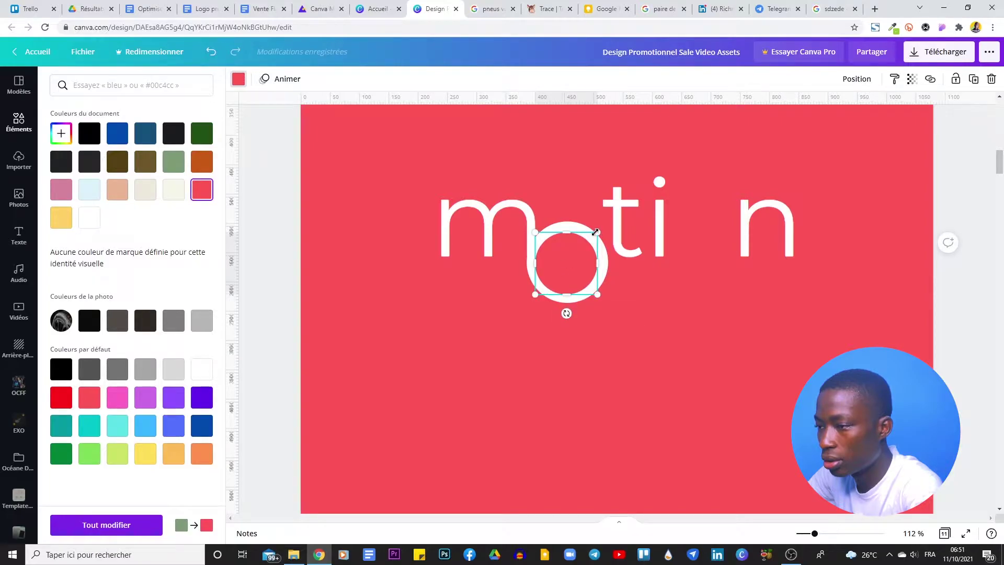
left_click_drag(595, 234, 601, 236)
left_click(579, 364)
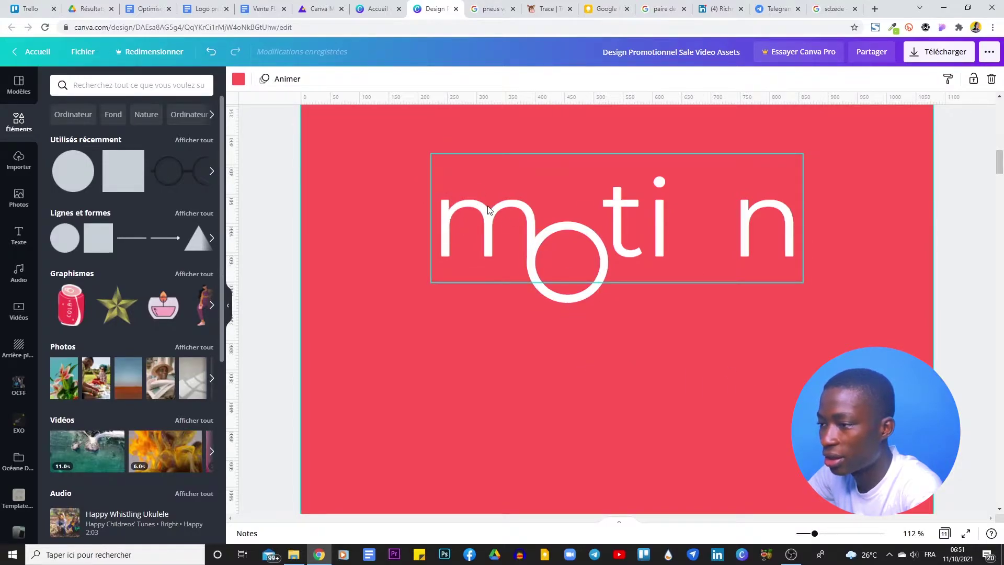
Add a third circle to page 2, recolour it coral red and centre it at a small size inside the ring
left_click_drag(605, 293, 587, 462)
left_click_drag(787, 212, 617, 382)
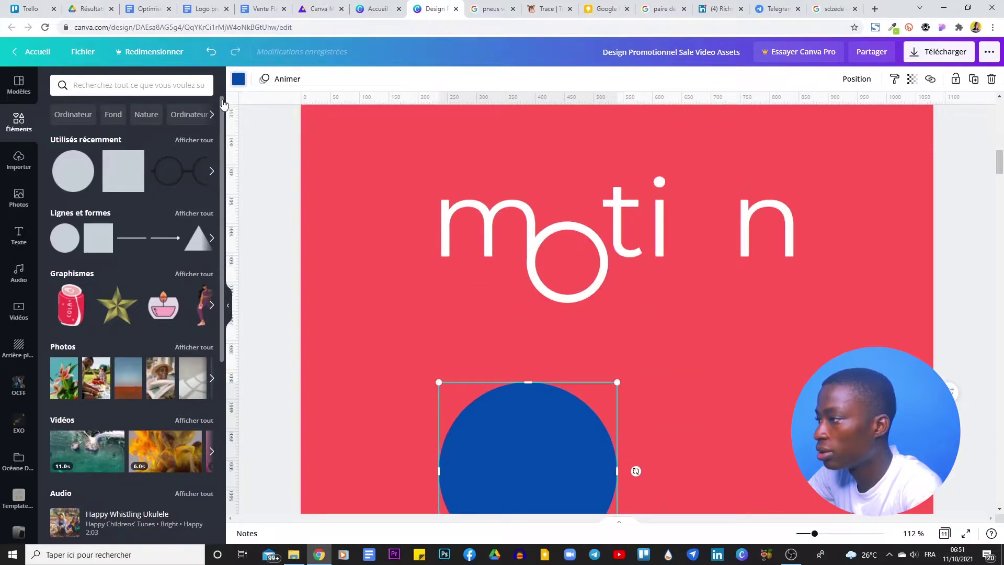
left_click(238, 79)
left_click(202, 190)
left_click_drag(488, 430, 516, 217)
left_click_drag(478, 175, 564, 264)
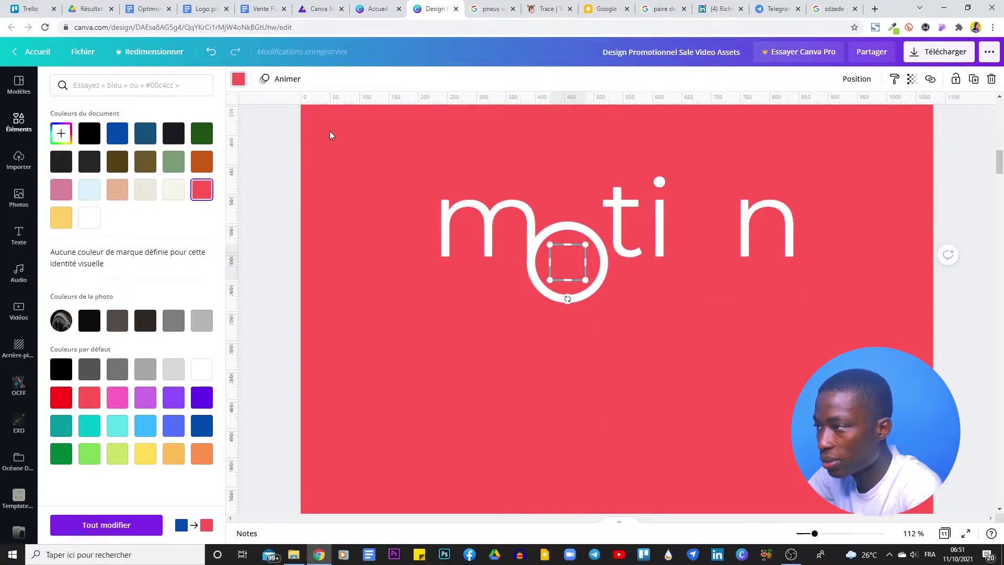
Recolour the small inner circle white and shrink it slightly as the wheel's hub
left_click(236, 81)
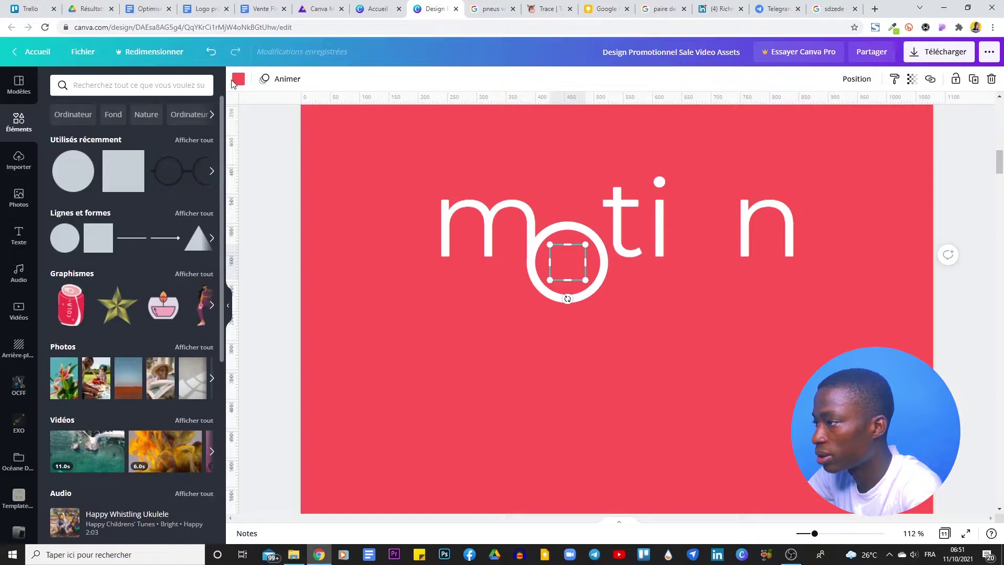
left_click(81, 216)
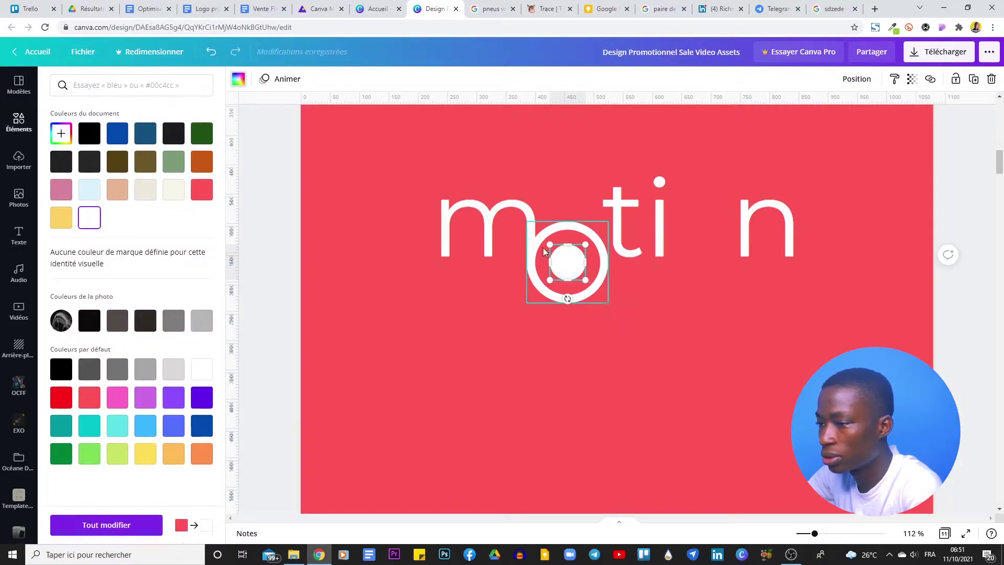
left_click_drag(585, 245, 575, 268)
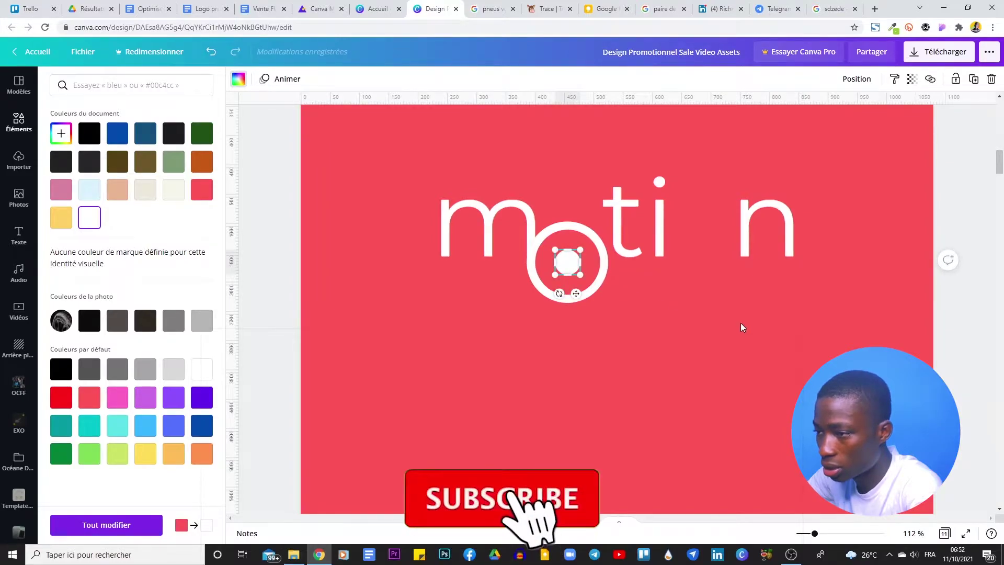
left_click(697, 318)
left_click(871, 312)
Add a straight line to page 2 and shorten it to span the ring horizontally through the hub
left_click_drag(993, 167, 1000, 132)
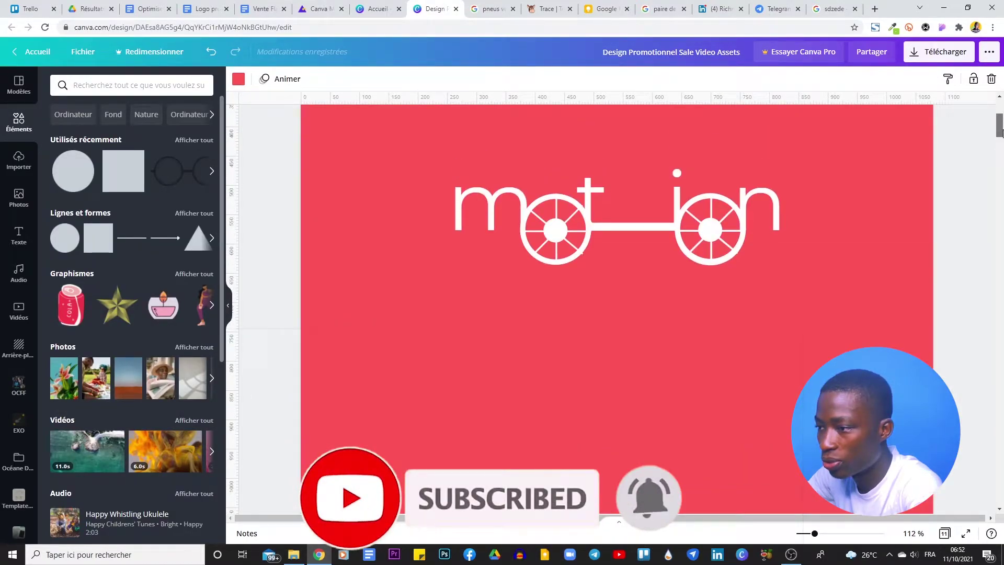
scroll(1003, 146, "down", 5)
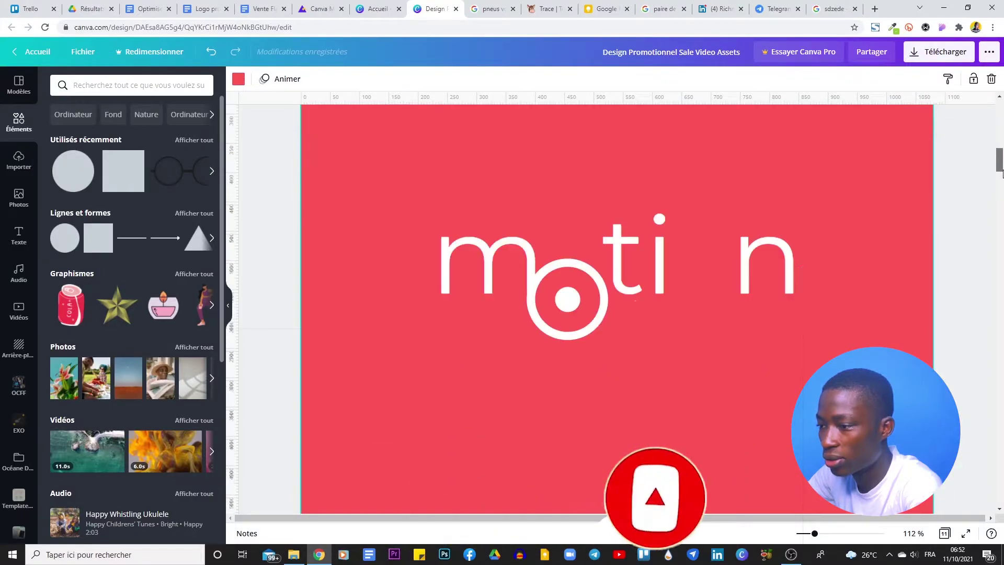
left_click(132, 238)
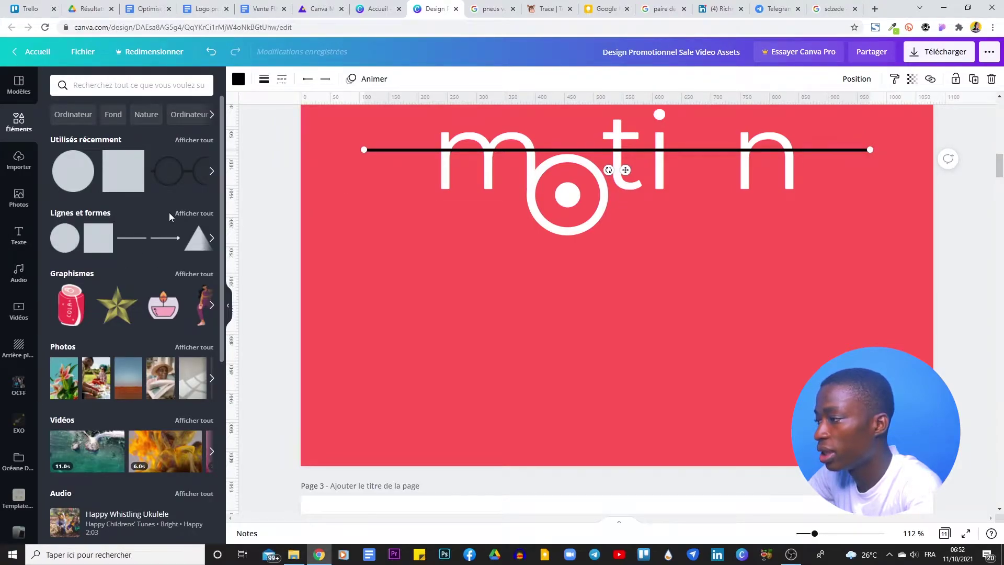
left_click_drag(870, 149, 573, 209)
left_click(420, 223)
left_click(402, 148)
Recolour the horizontal line across the wheel white
left_click(239, 79)
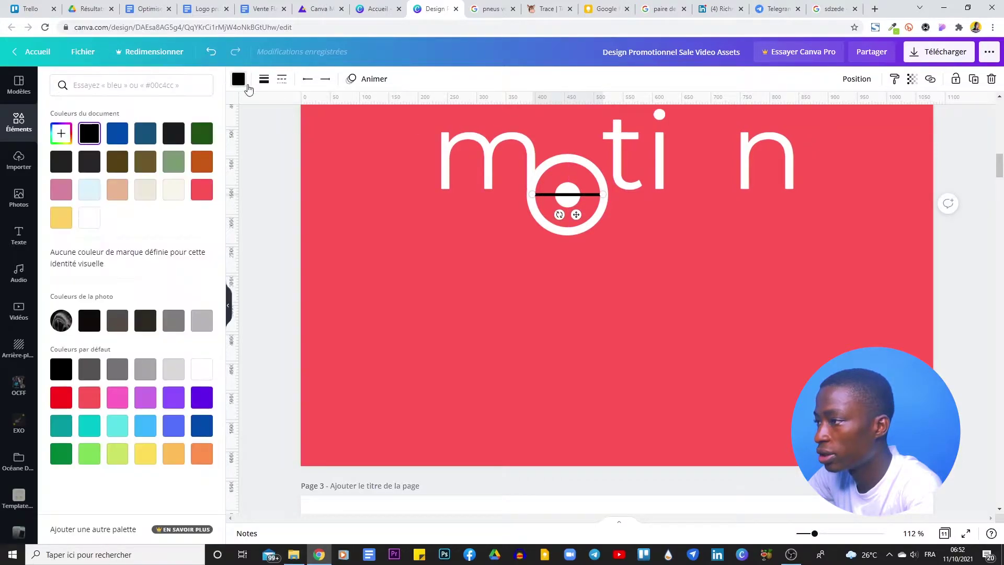
left_click(90, 224)
key("Escape")
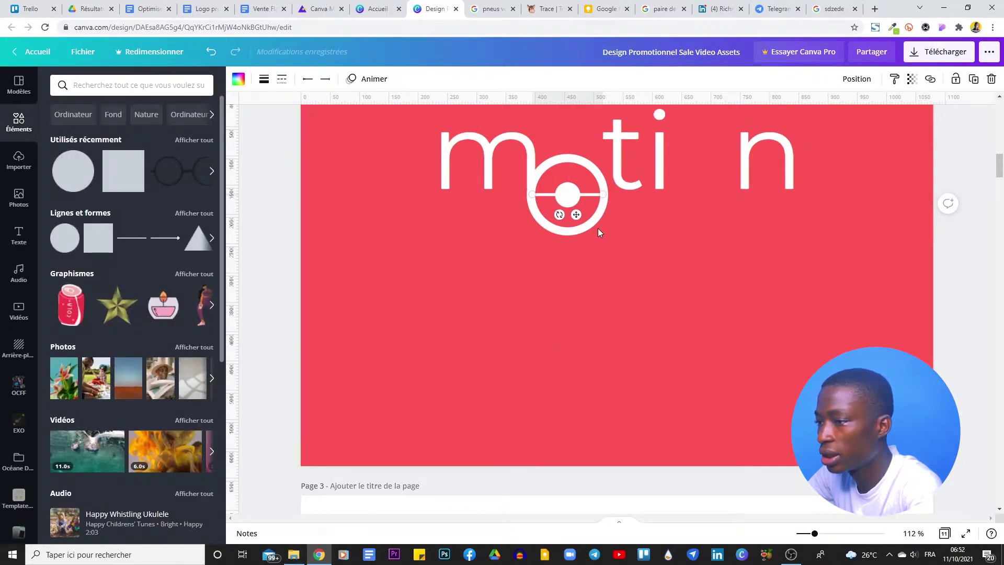
Complete the spokes with rotated copies of the white line, one vertical and two on opposite diagonals through the hub
left_click_drag(559, 215, 590, 207)
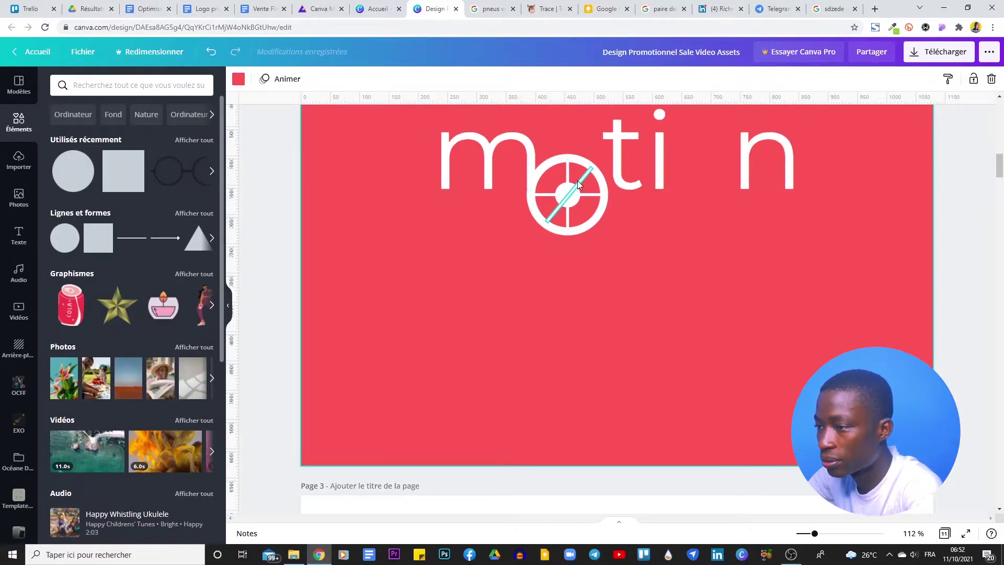
key("ctrl+d")
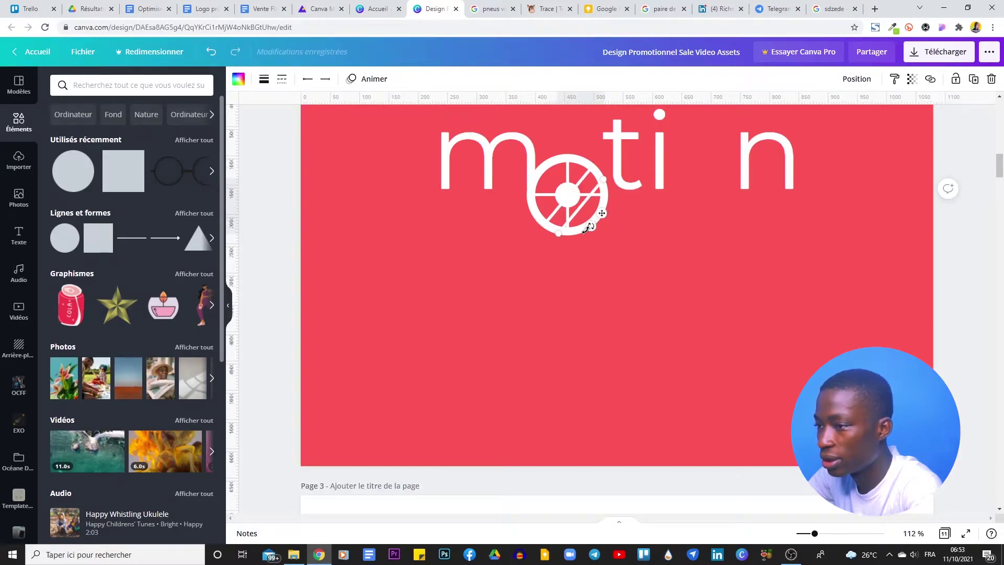
left_click_drag(593, 226, 582, 174)
left_click(665, 279)
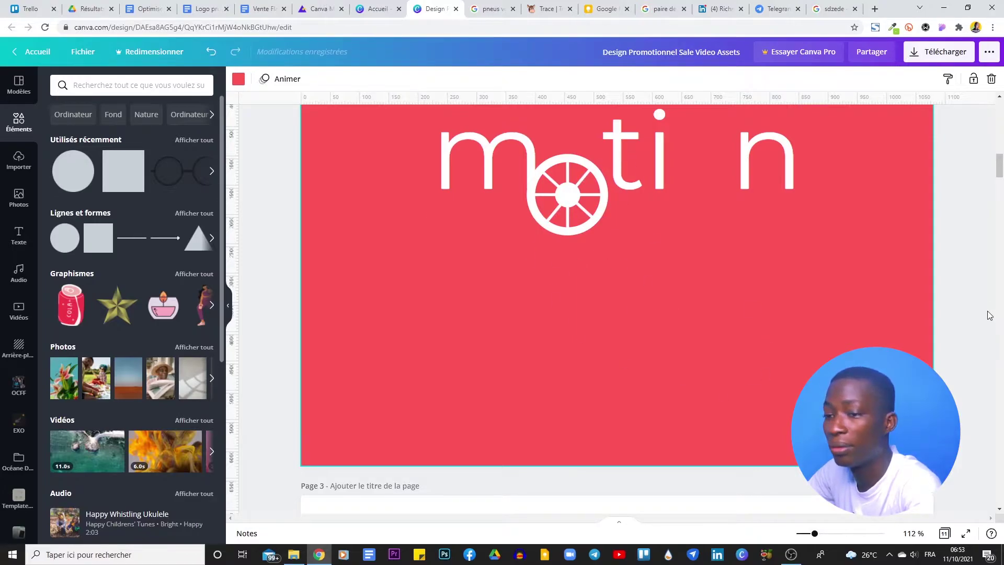
Group the circles and all the spokes of the wheel into one object, leaving the text out
scroll(1000, 155, "up", 4)
left_click_drag(1001, 155, 1001, 135)
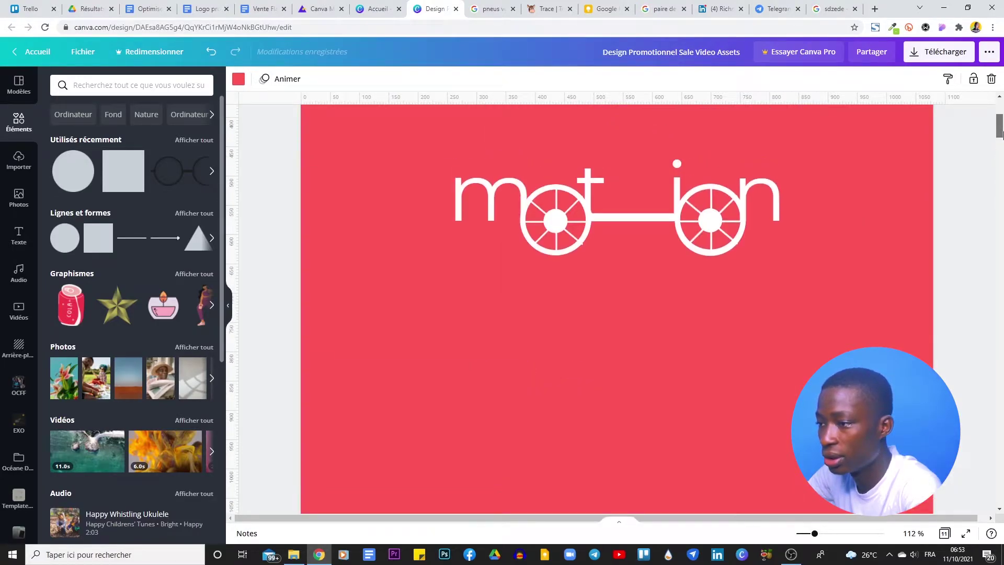
scroll(1000, 135, "down", 5)
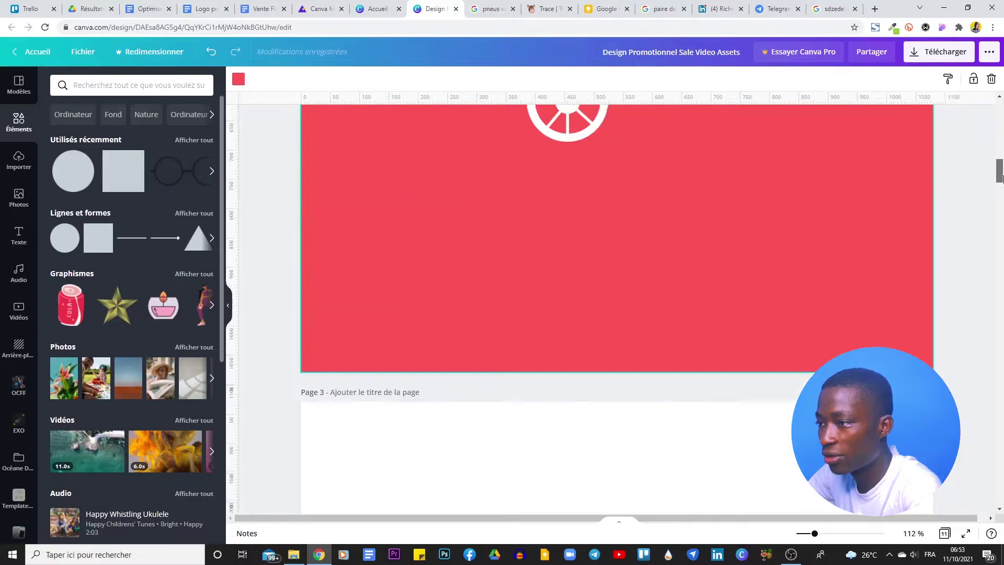
left_click_drag(669, 362, 571, 231)
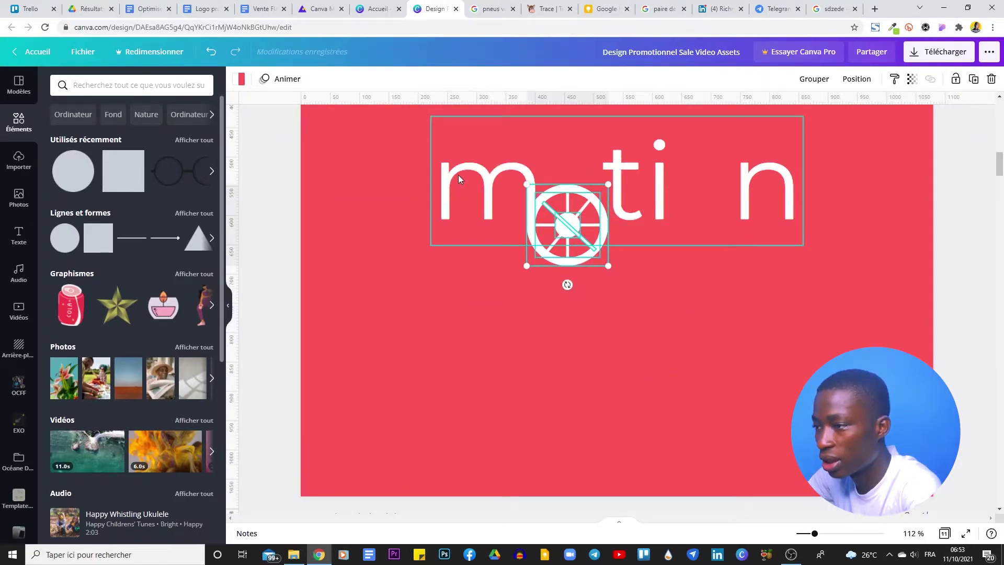
left_click(458, 175)
left_click_drag(646, 342, 522, 176)
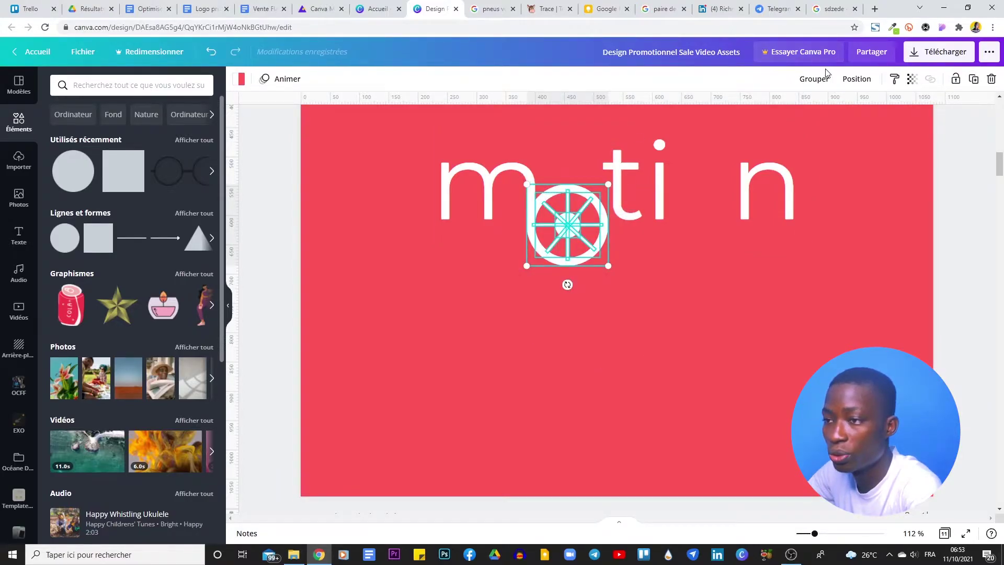
left_click(808, 80)
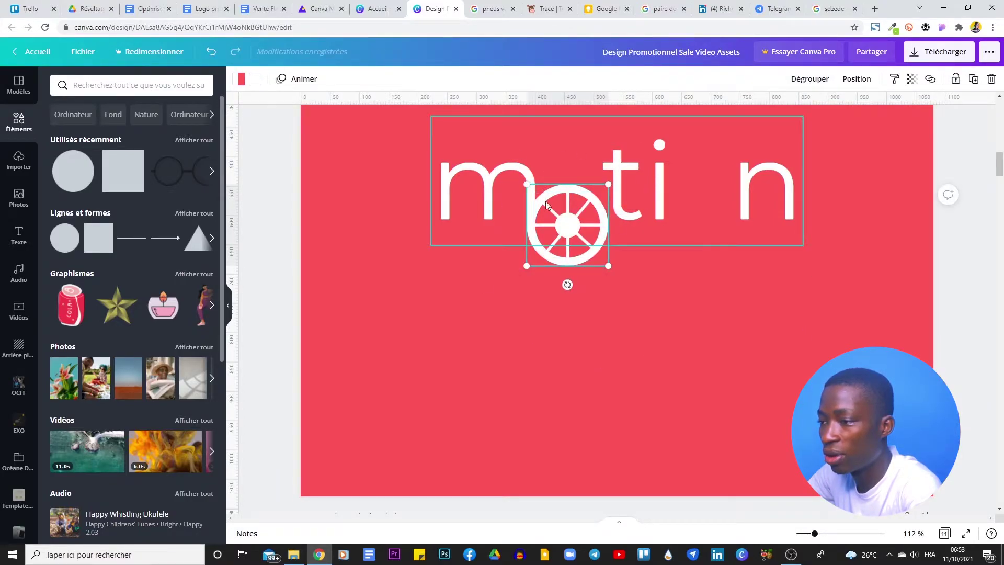
Duplicate the wheel and place the copy between i and n, level with the first wheel
key("ctrl+d")
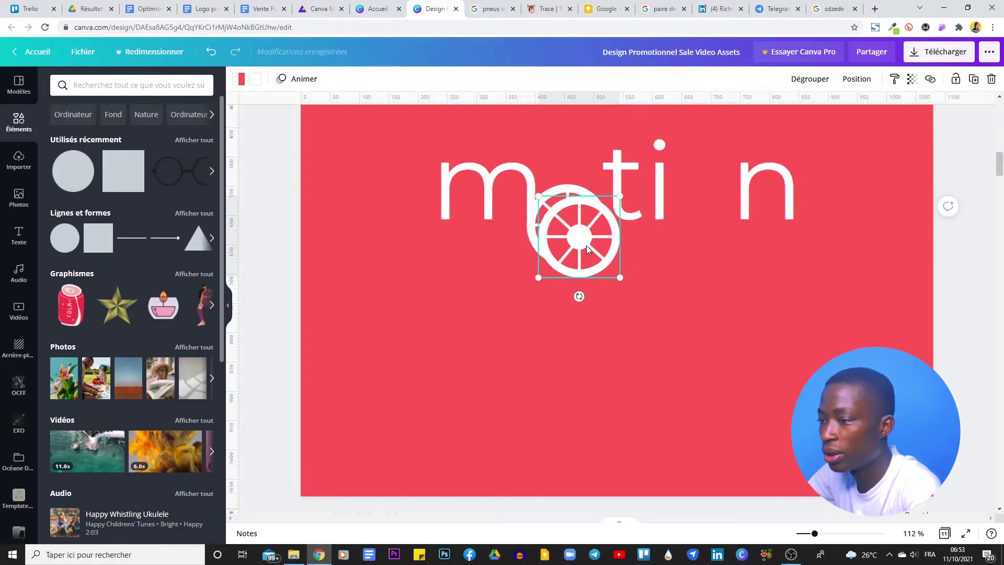
left_click_drag(574, 230, 703, 219)
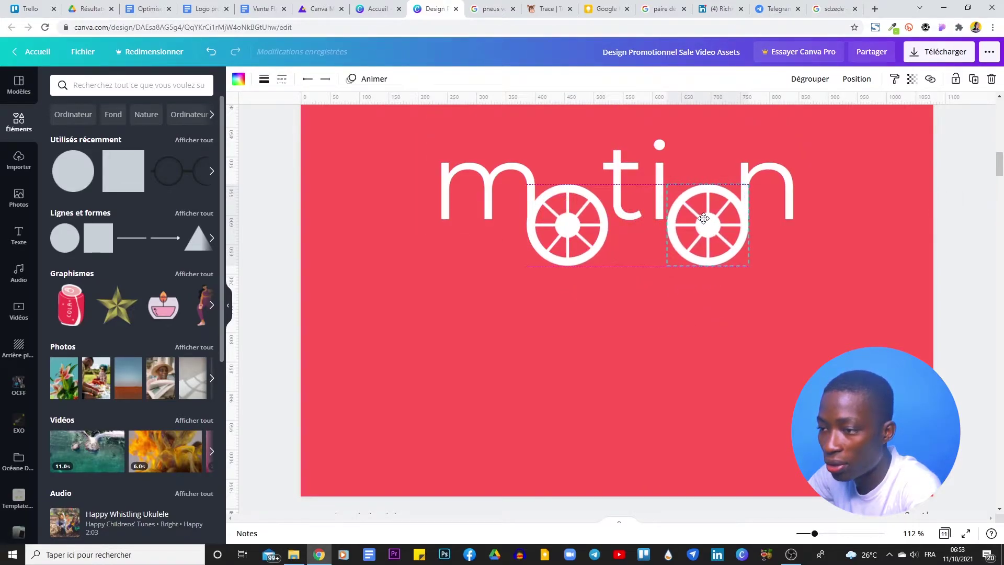
left_click(877, 337)
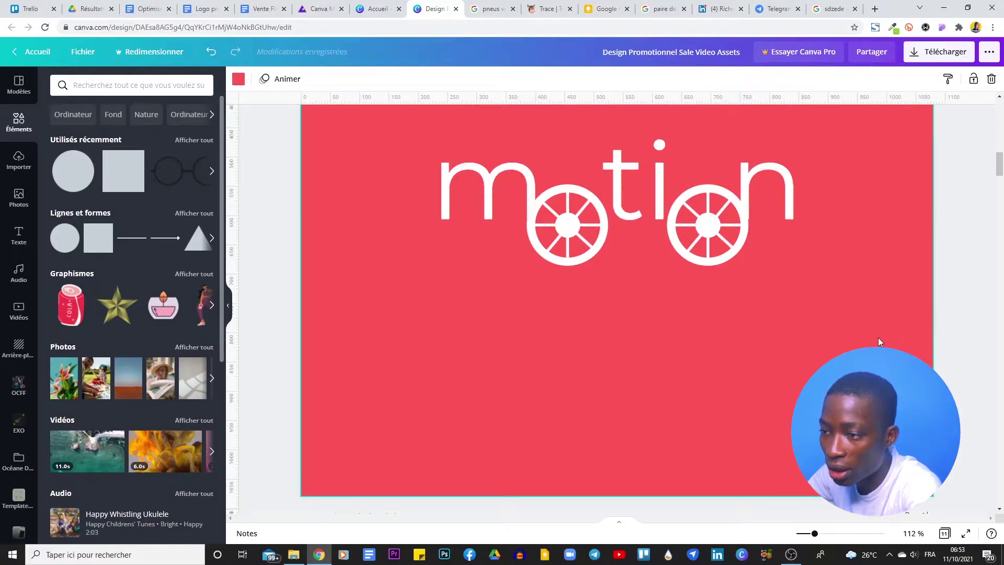
Place a horizontal guide along the bottom edge of the two wheels
left_click(712, 222)
left_click(460, 134)
left_click_drag(428, 100, 463, 265)
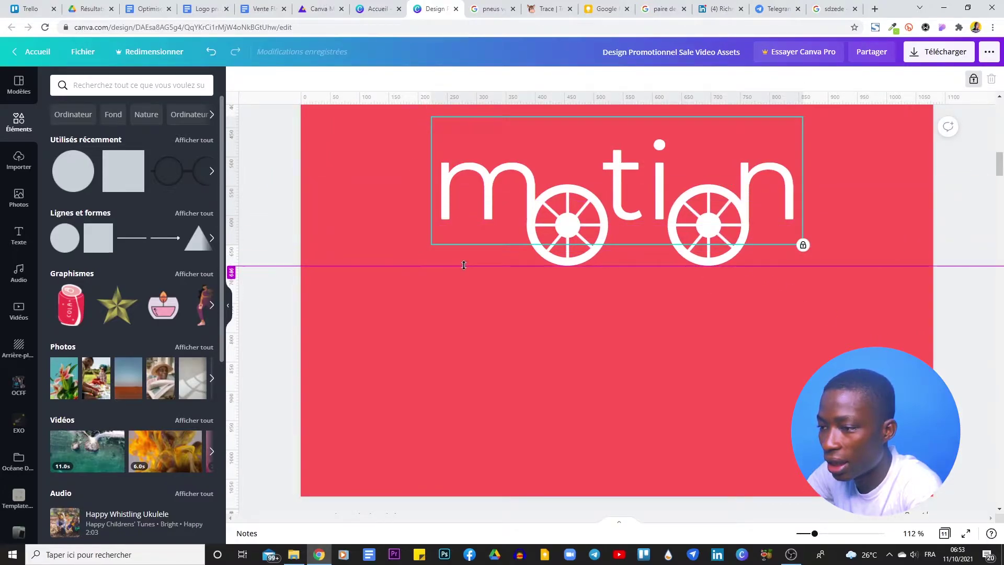
left_click(703, 413)
Unlock the text and delete everything in it after the letter m
left_click(637, 175)
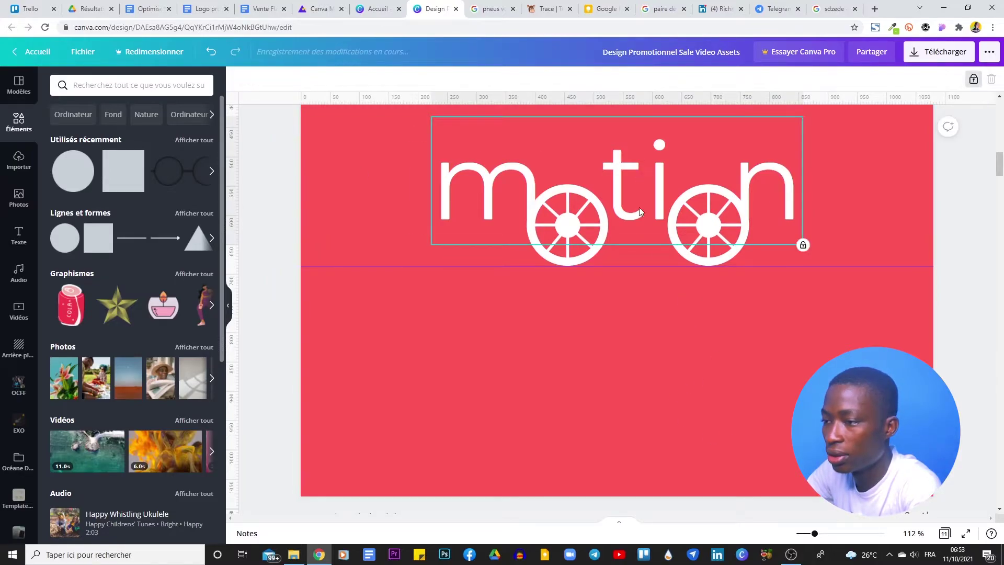
left_click(974, 78)
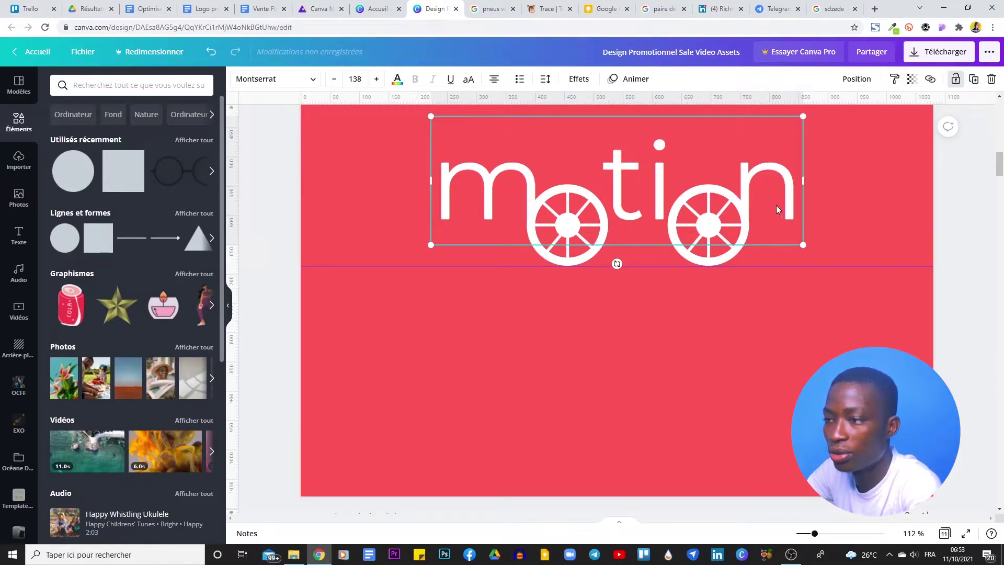
left_click(603, 350)
left_click(552, 172)
left_click(553, 172)
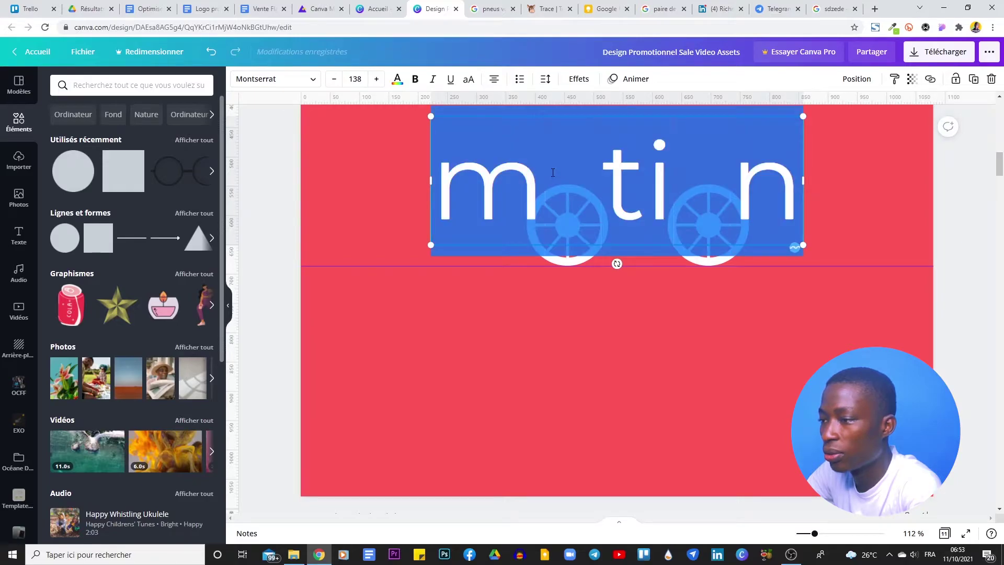
left_click_drag(553, 173, 858, 198)
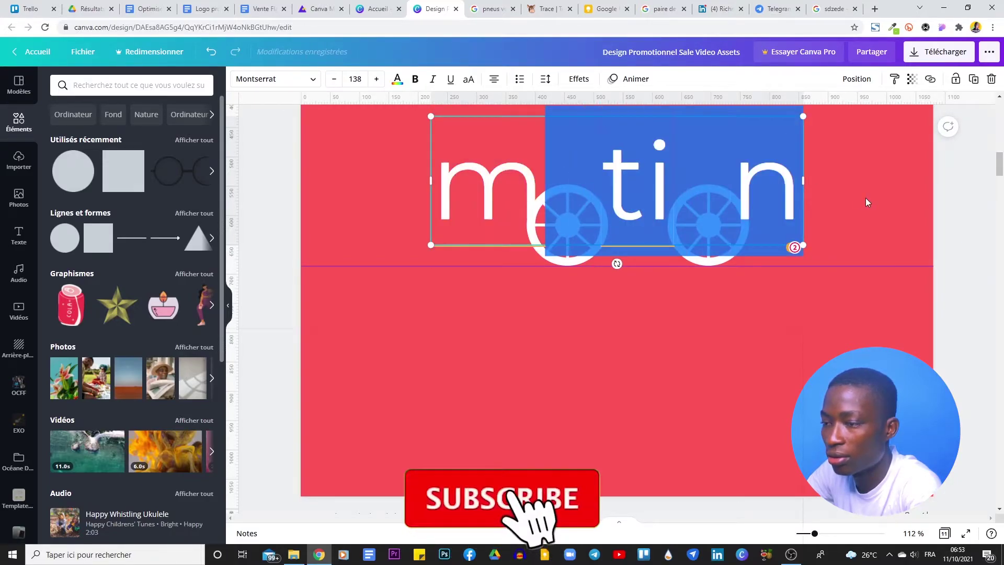
key("BackSpace")
left_click(784, 319)
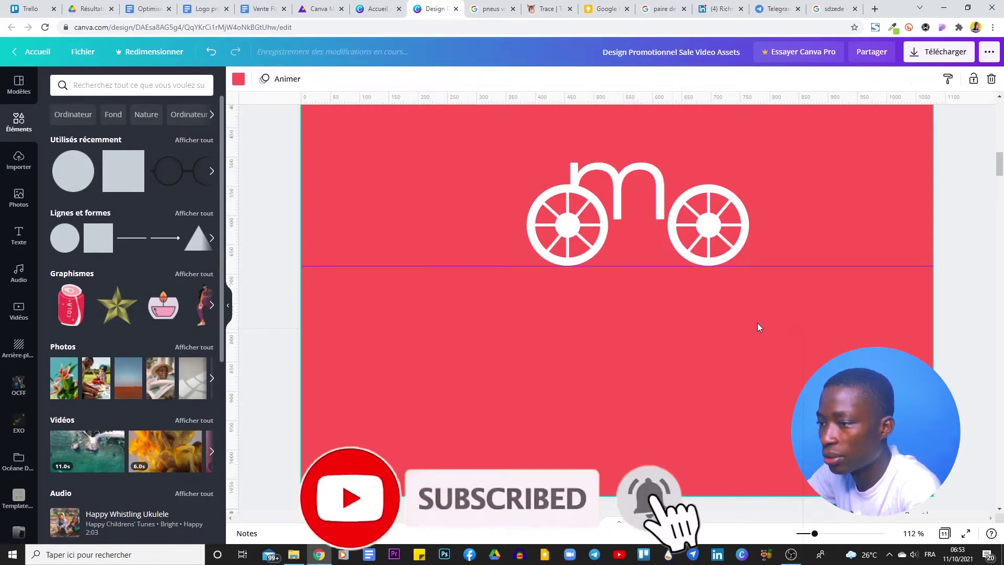
Move the m against the first wheel and align its base with a new horizontal guide through the wheel centres
left_click_drag(616, 155, 491, 166)
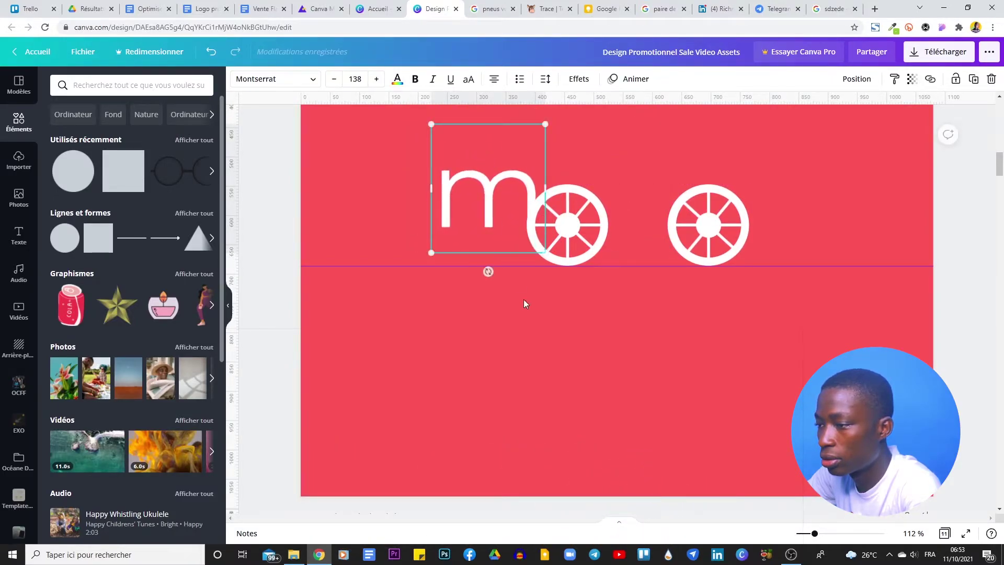
left_click(536, 340)
left_click_drag(551, 97, 576, 226)
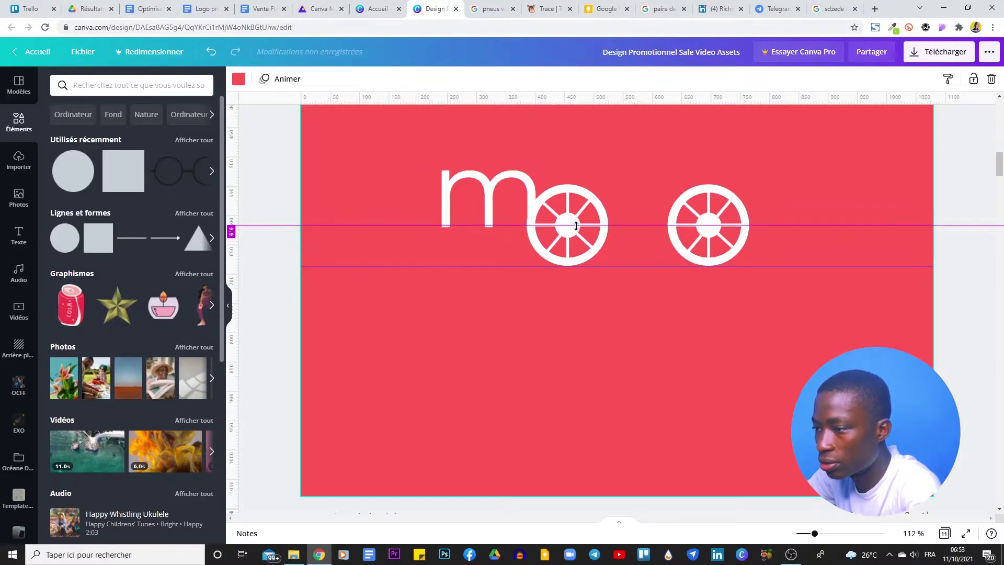
left_click(479, 209)
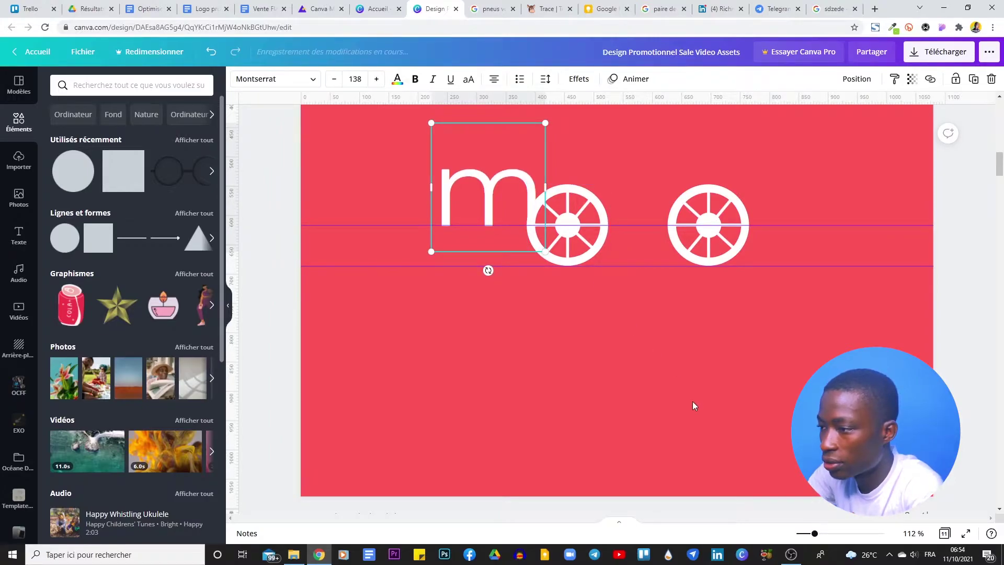
Duplicate the m, change the copy to a t and place it against the first wheel's right side, base on the wheel-centre guide
left_click(730, 435)
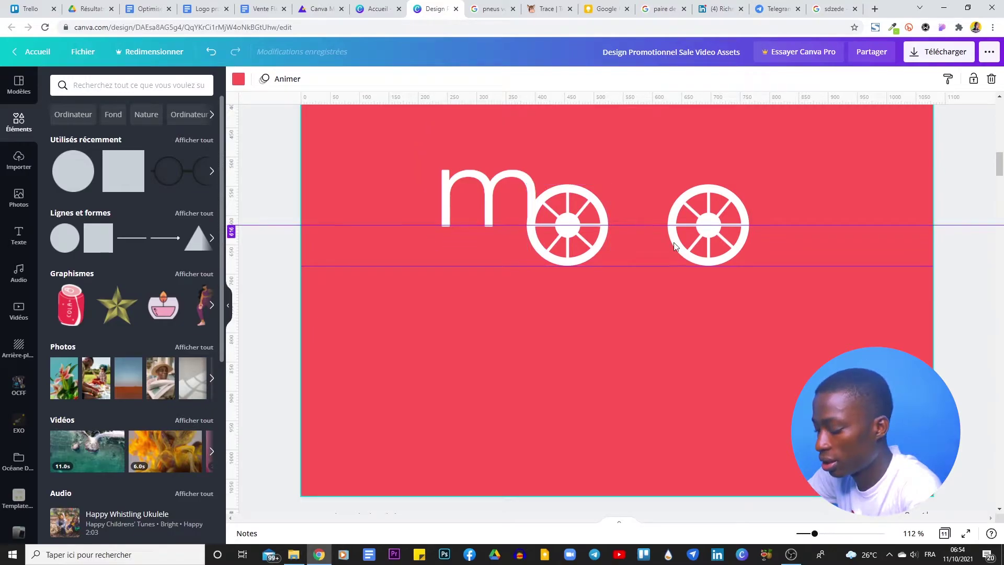
left_click(486, 163)
left_click_drag(510, 184, 522, 196)
double_click(523, 196)
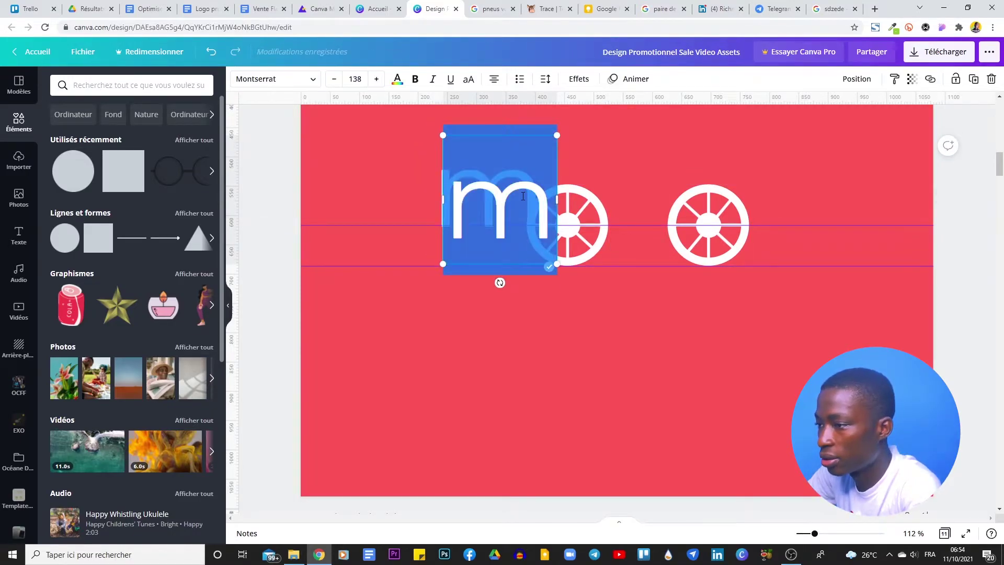
type("t")
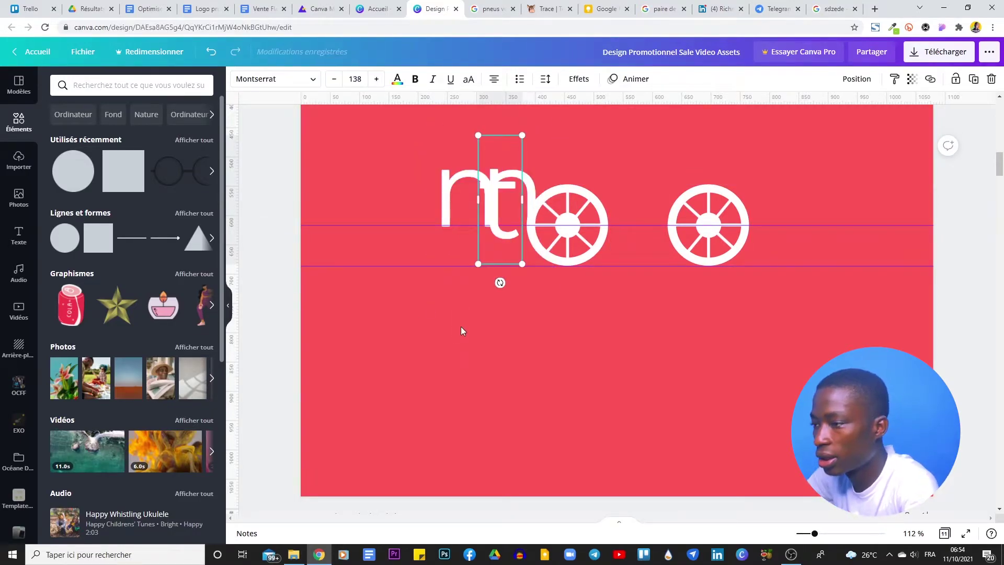
left_click_drag(514, 131, 622, 120)
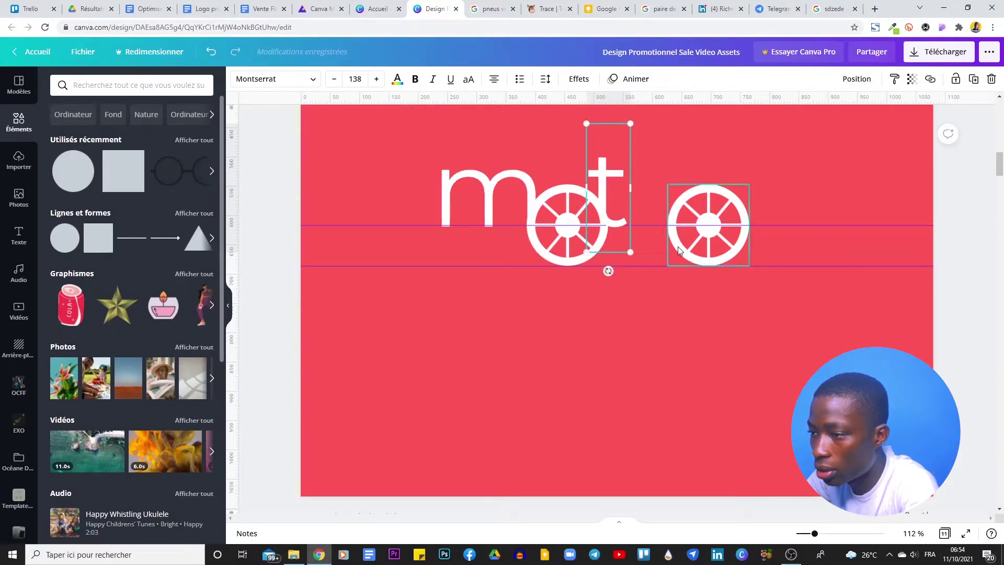
left_click(676, 370)
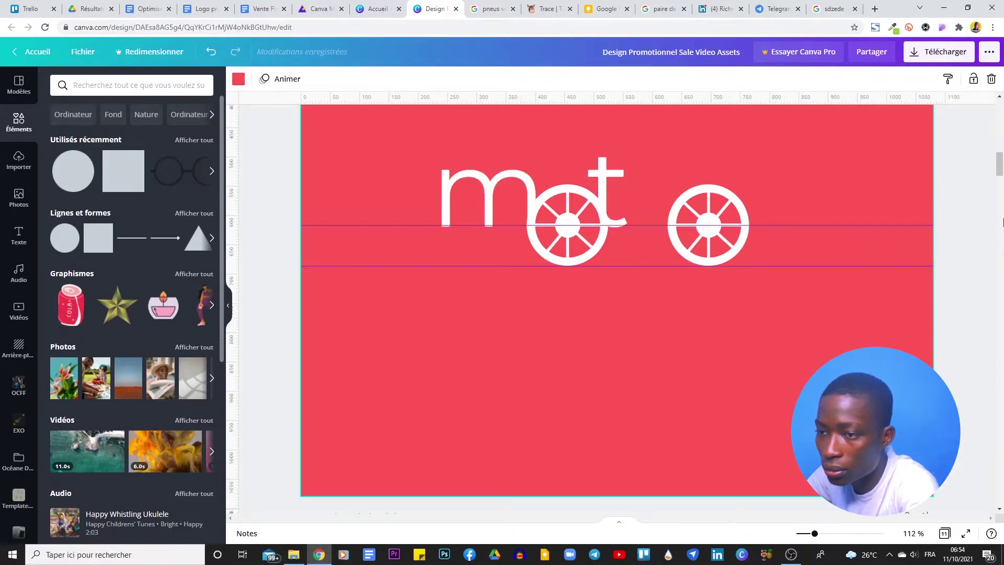
mouse_move(999, 167)
left_mouse_down()
mouse_move(1003, 133)
mouse_move(1000, 159)
left_mouse_up()
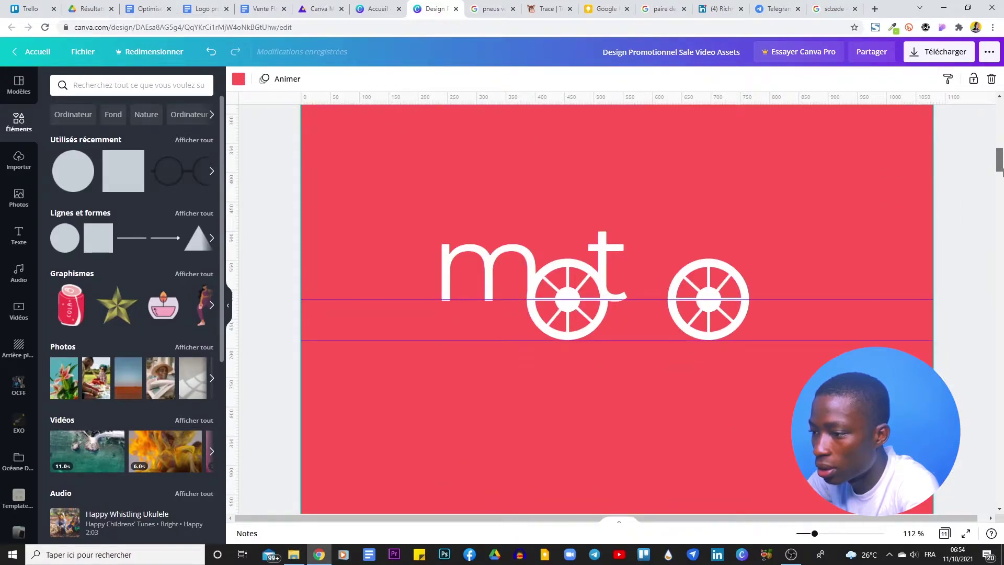
left_click(609, 242)
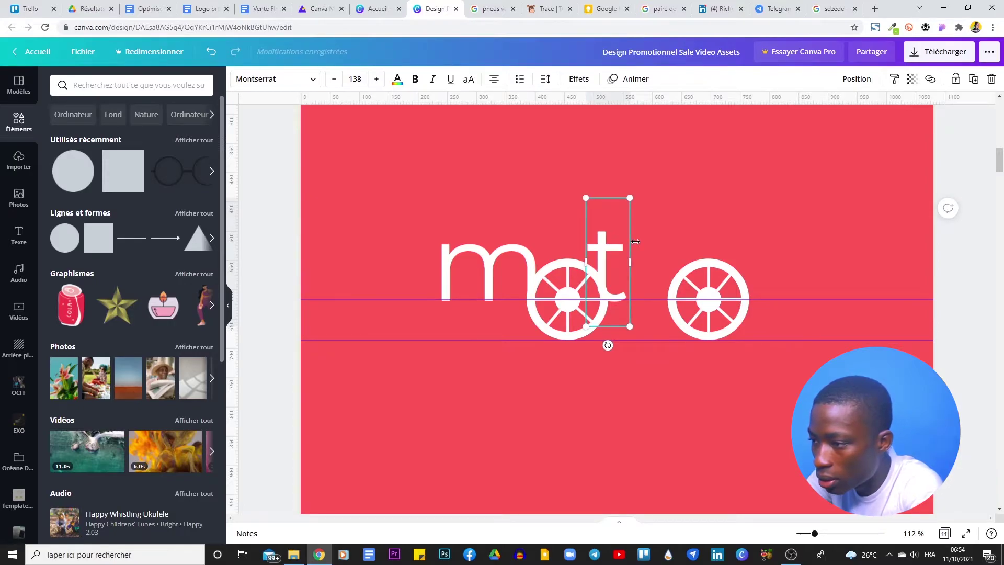
left_click_drag(635, 241, 635, 240)
left_click(673, 224)
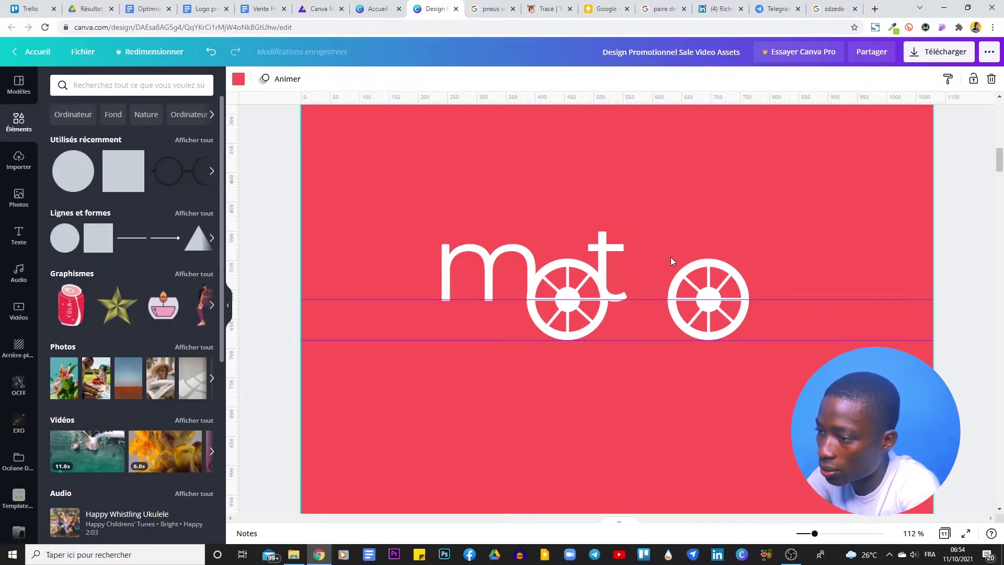
Duplicate the t, change the copy to an i and place it on the second wheel's left edge, level with the t
left_click(613, 244)
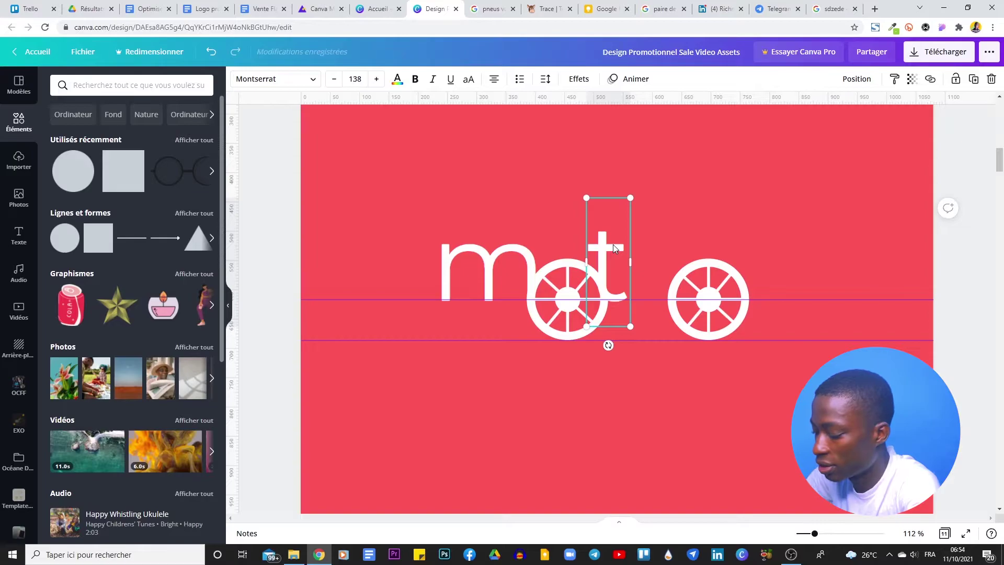
key("ctrl+d")
left_click_drag(622, 259, 667, 256)
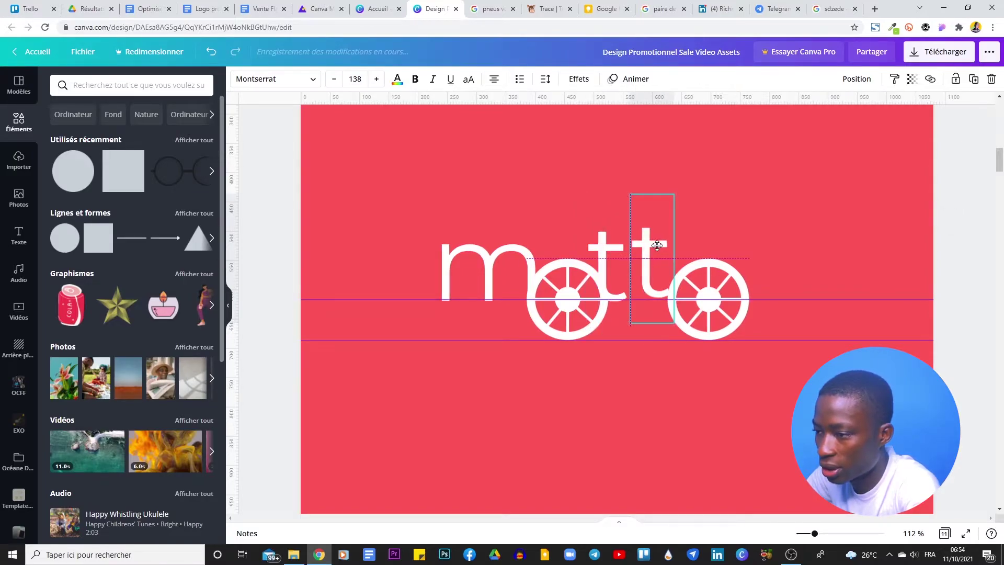
double_click(658, 245)
type("i")
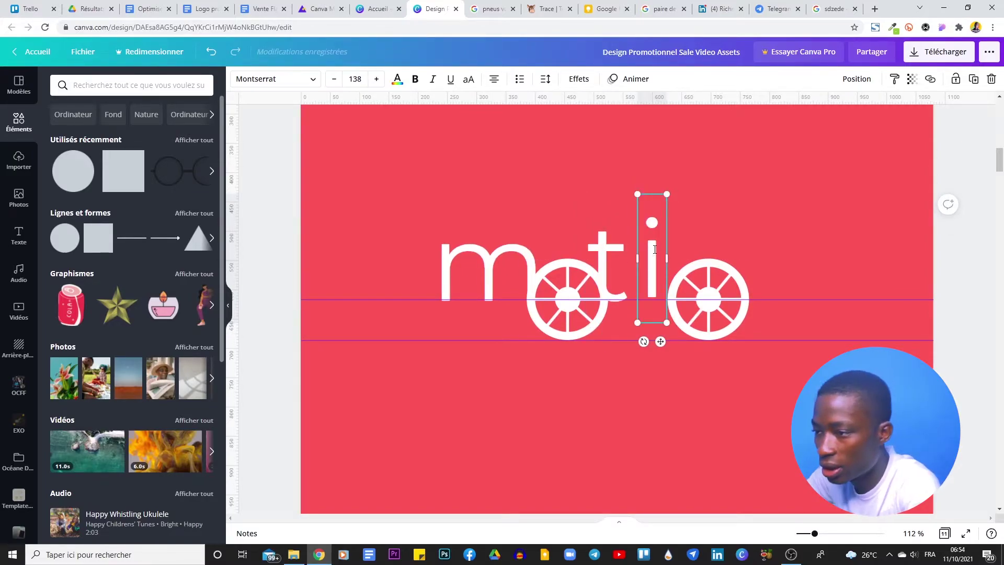
left_click_drag(659, 343, 679, 350)
left_click(681, 422)
Duplicate the i, change the copy to an n and place it against the second wheel's right side on the same baseline
left_click(669, 264)
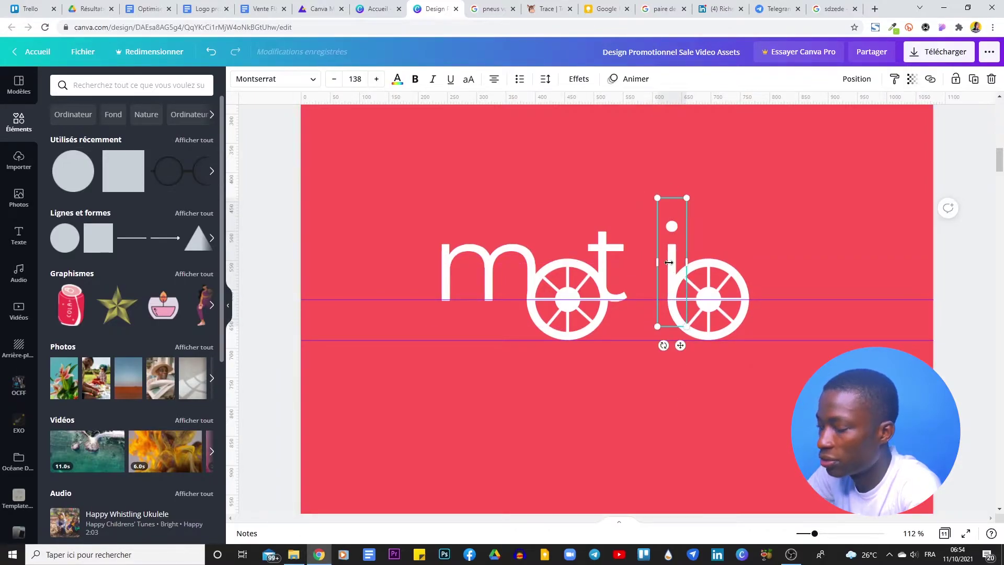
key("ctrl+d")
left_click_drag(691, 259, 762, 247)
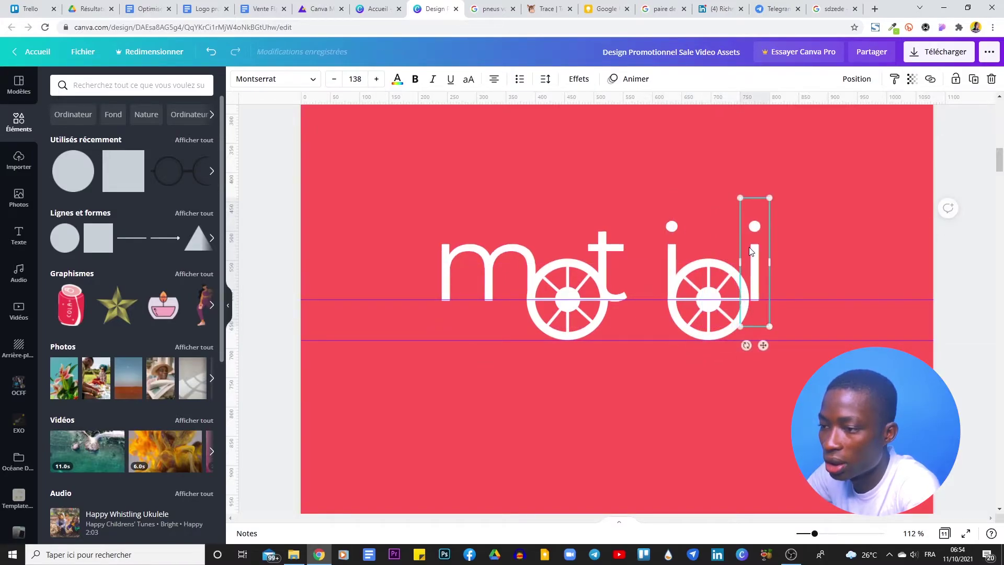
key("Return")
type("n")
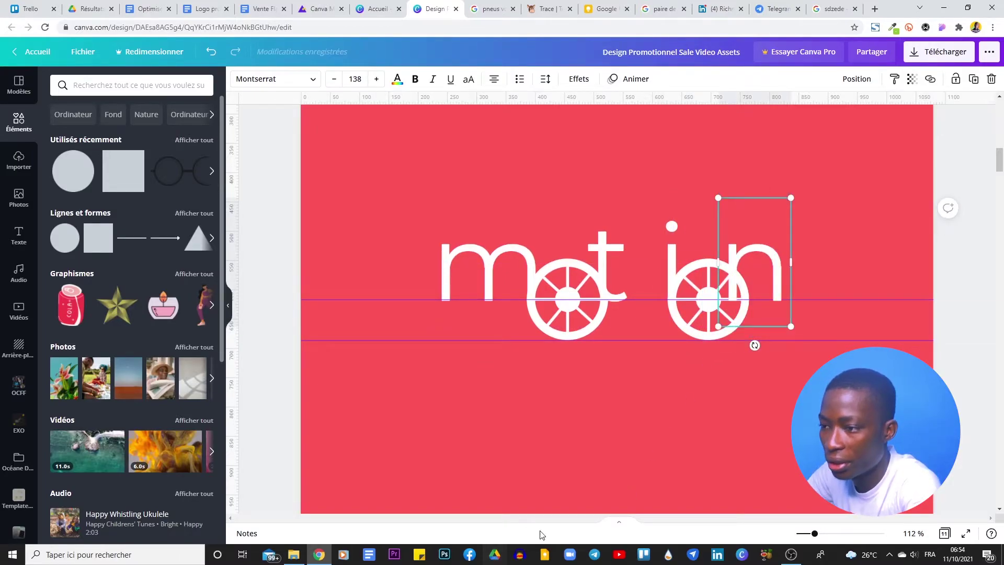
mouse_move(740, 198)
left_mouse_down()
mouse_move(770, 198)
mouse_move(756, 198)
left_mouse_up()
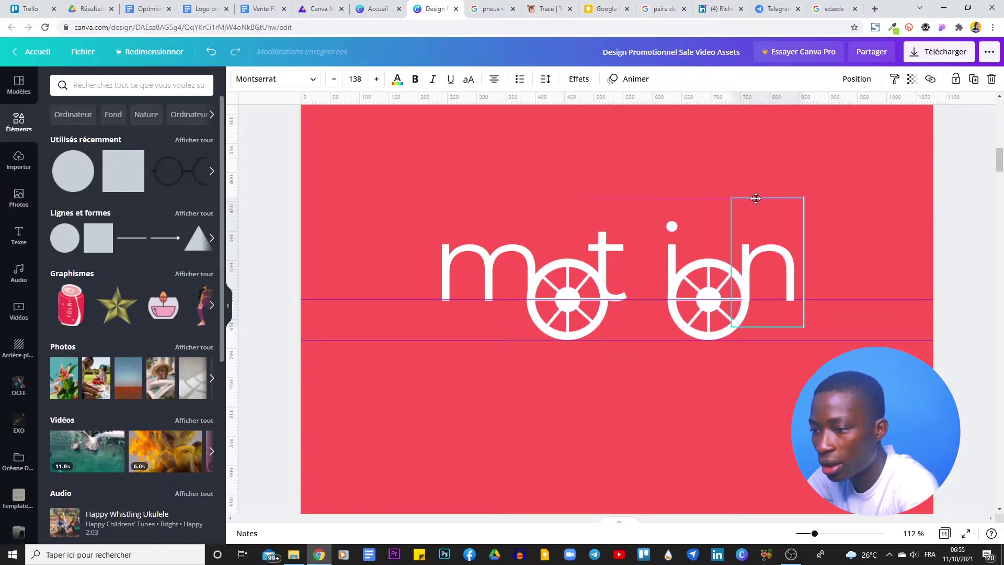
left_click(849, 177)
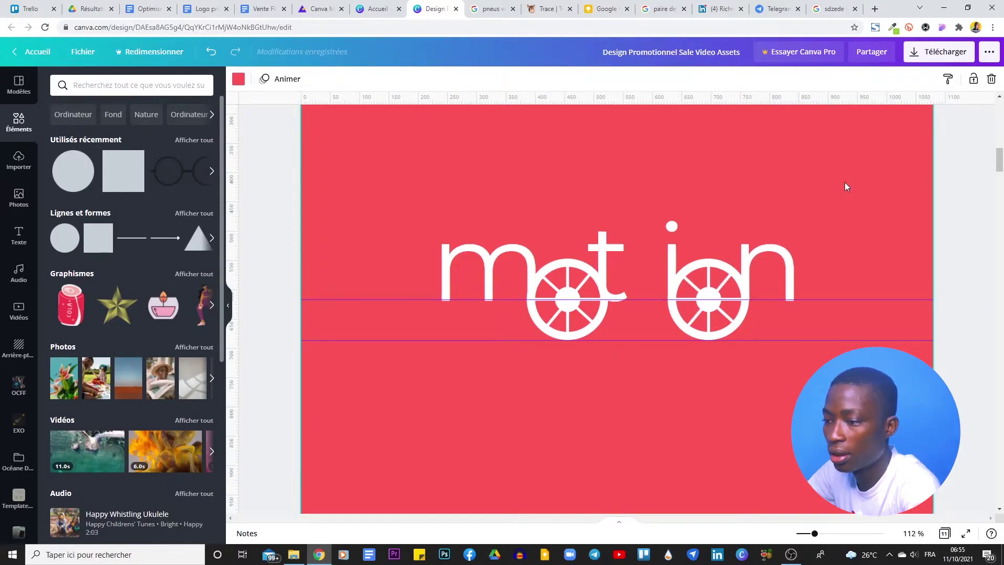
Widen the gap between t and i by moving the i-wheel-n group right and the m-wheel-t group slightly left
left_click_drag(872, 414, 736, 229)
left_click_drag(320, 165, 626, 337)
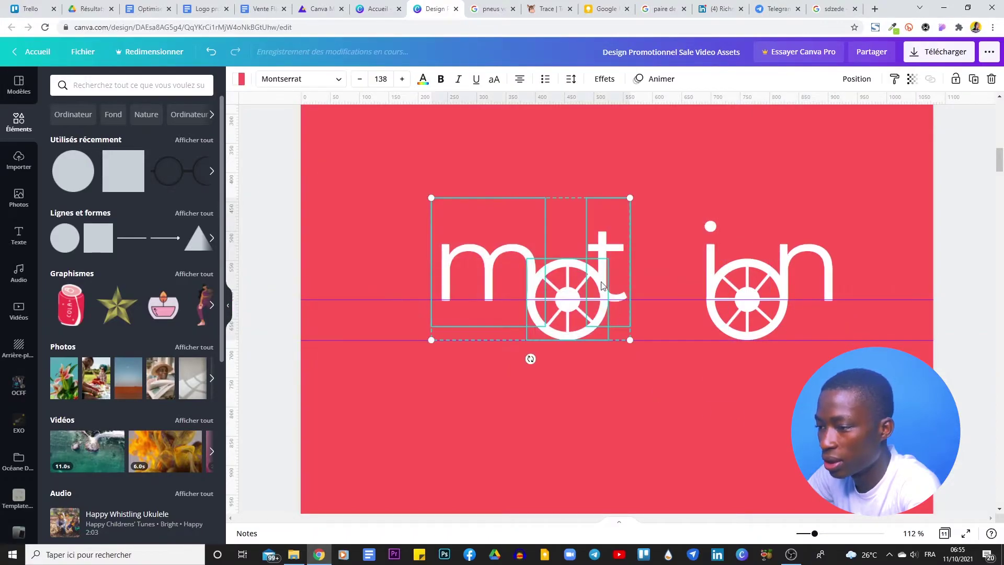
left_click_drag(603, 288, 590, 282)
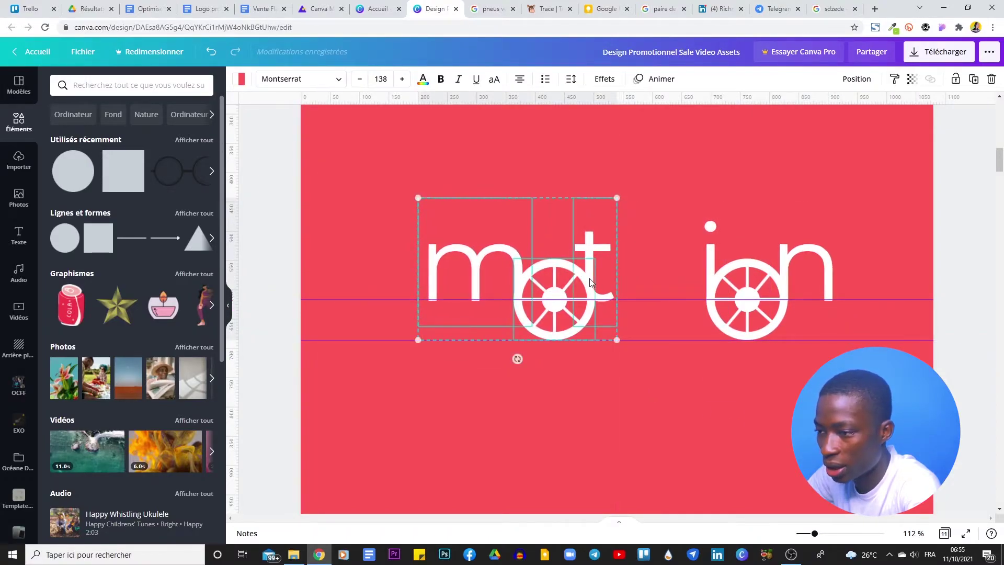
left_click(754, 459)
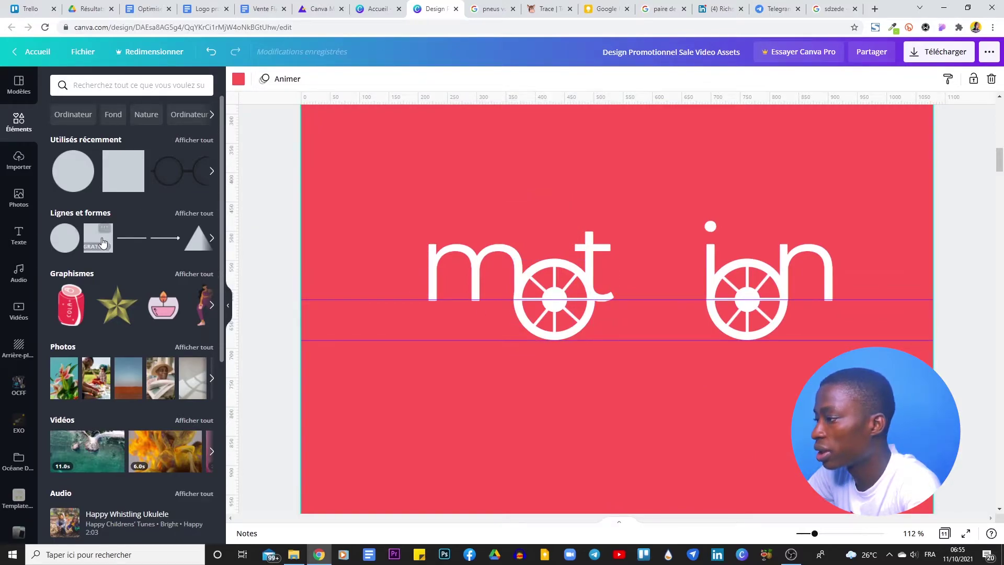
Add a plain straight line to the page and set its thickness to 14
left_click(131, 238)
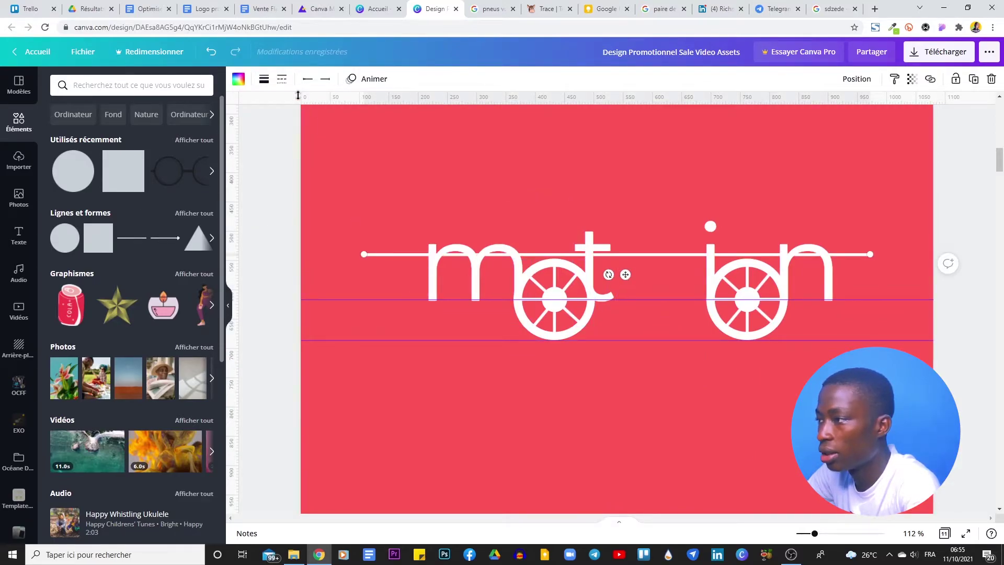
left_click(265, 82)
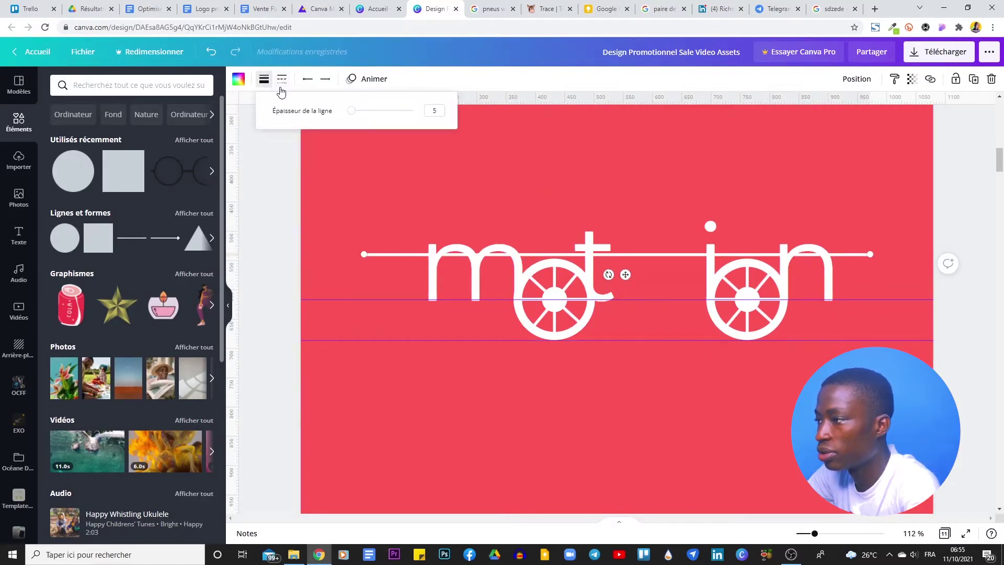
left_click(434, 107)
type("14")
key("Return")
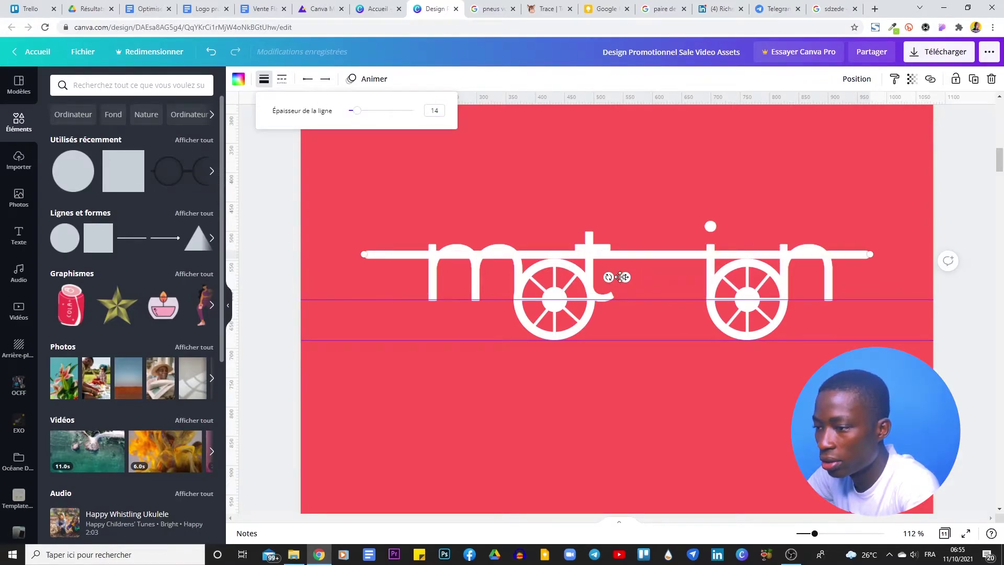
Shorten the line and place it between the two wheels near their centre height, bridging the gap from t to i
left_click_drag(873, 255, 573, 254)
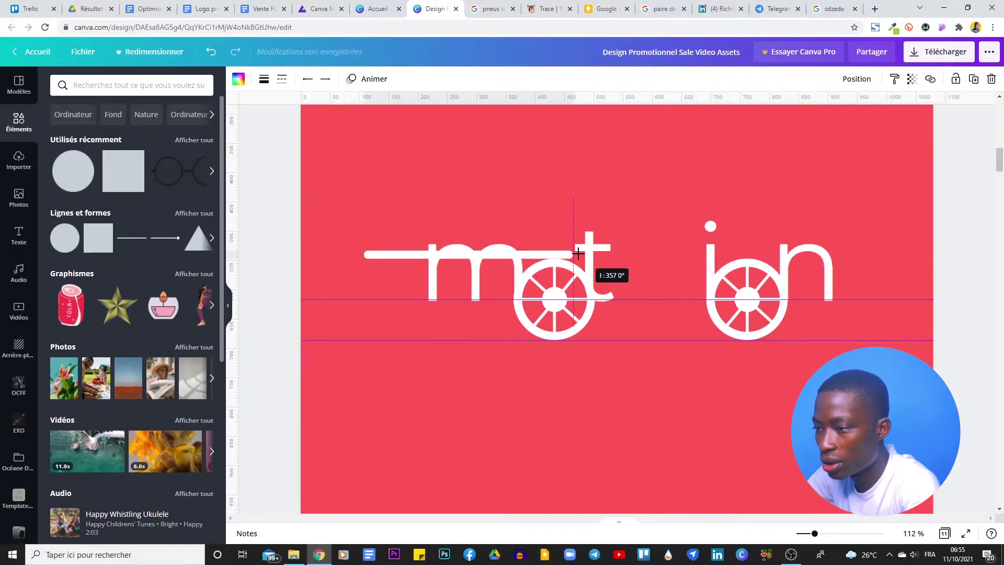
left_click_drag(487, 270, 704, 319)
left_click_drag(800, 295, 705, 336)
left_click(688, 325)
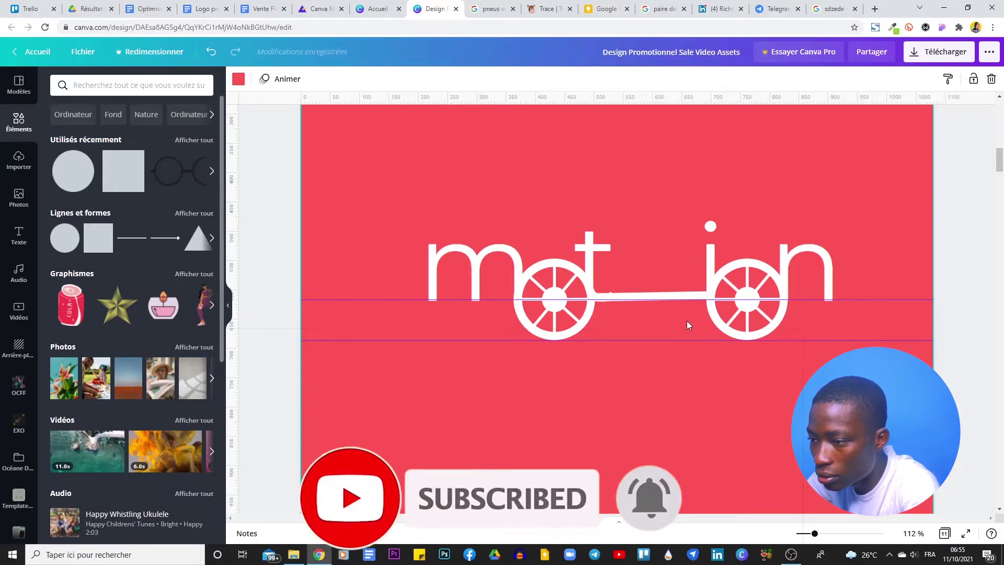
Level the connecting line so it runs horizontally between the wheels along the base of the t
left_click(682, 302)
left_click_drag(649, 320, 648, 323)
left_click(692, 356)
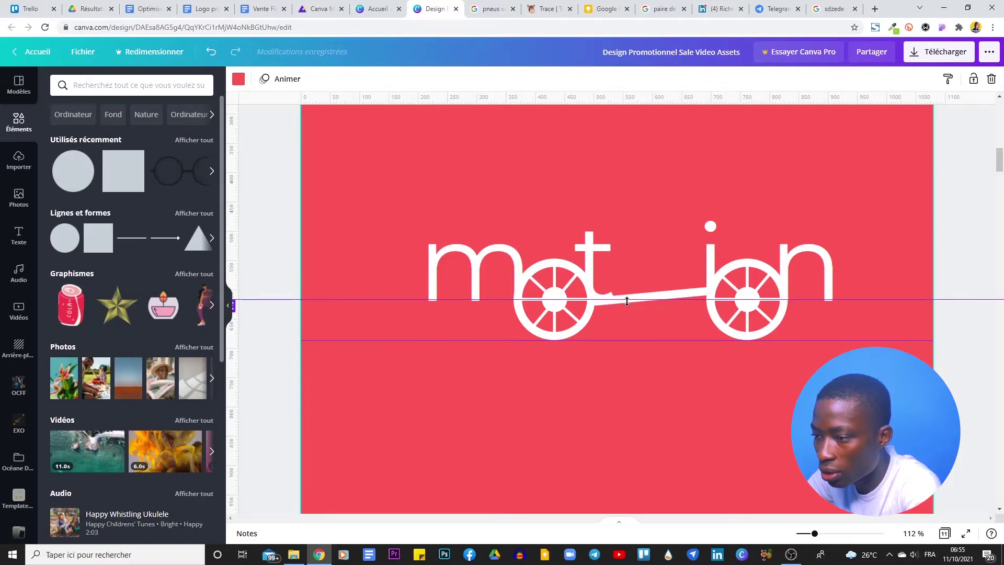
left_click(657, 293)
left_click_drag(640, 320, 641, 325)
left_click(679, 400)
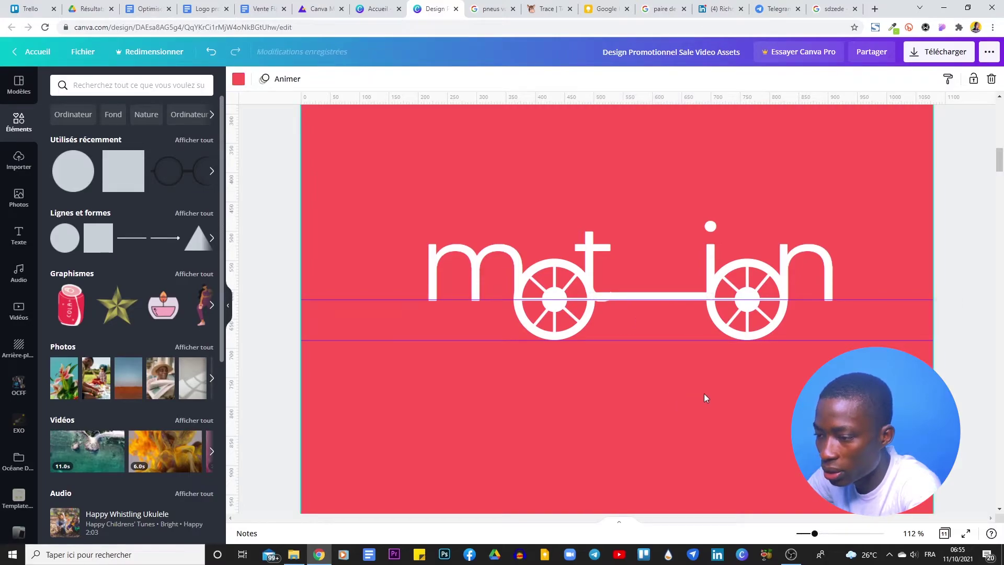
Set the connecting line's thickness to 16 and nudge it slightly upward to match the base of the t
left_click(678, 297)
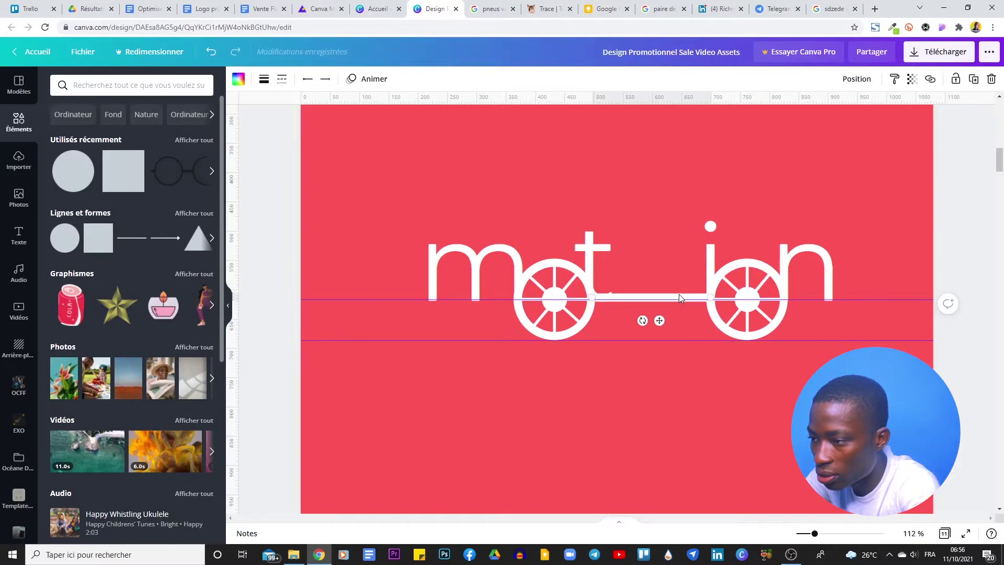
left_click(670, 259)
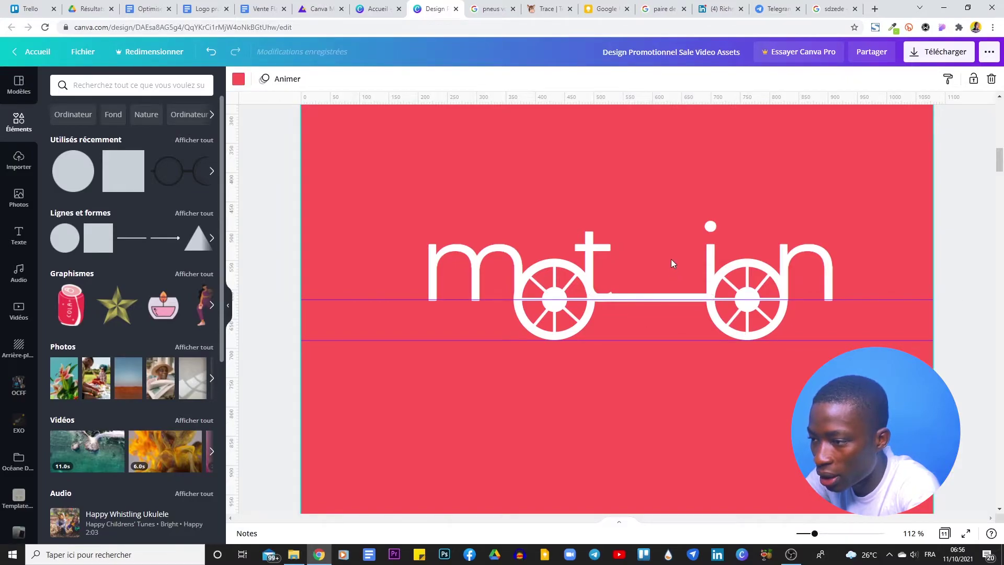
left_click(624, 295)
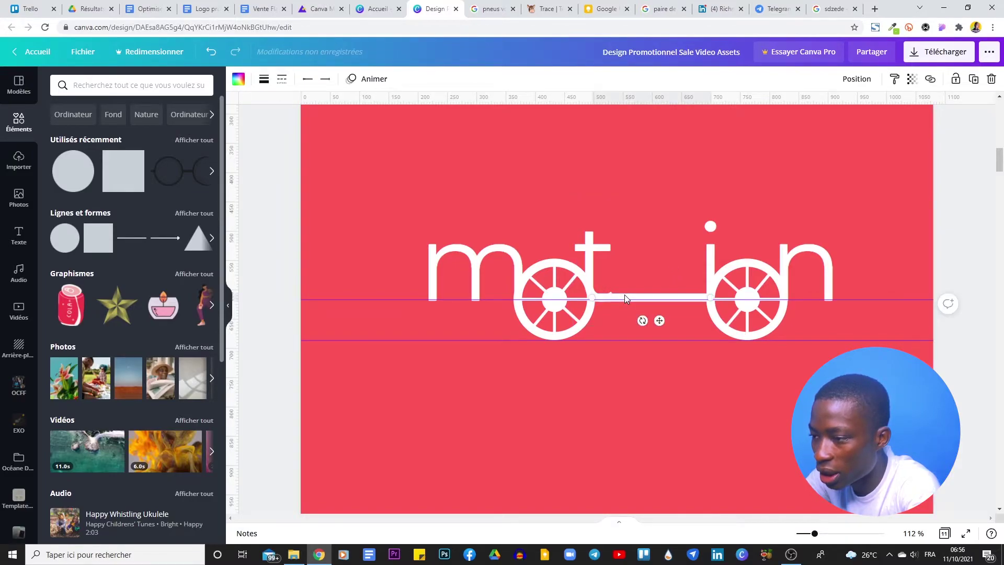
left_click(266, 81)
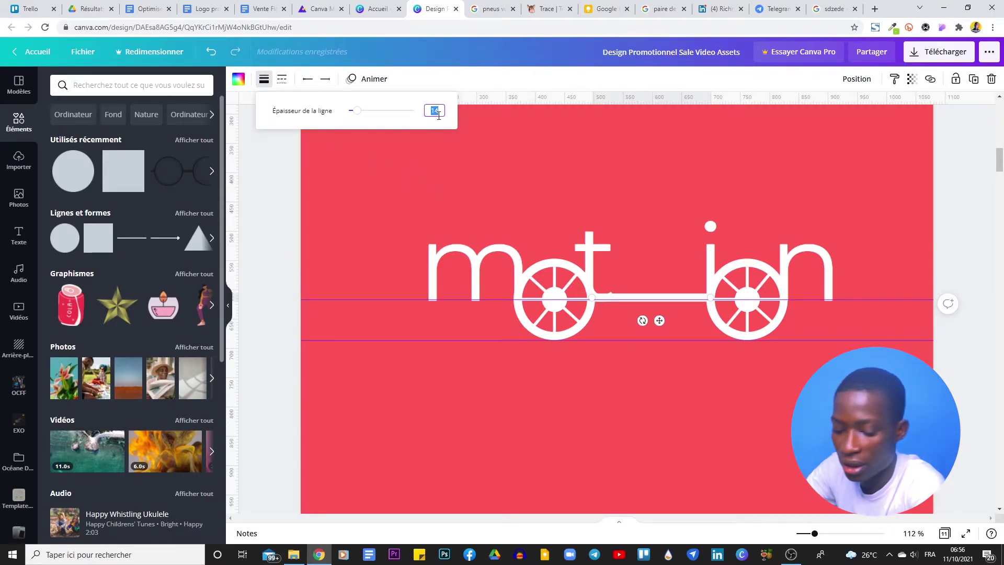
key("Return")
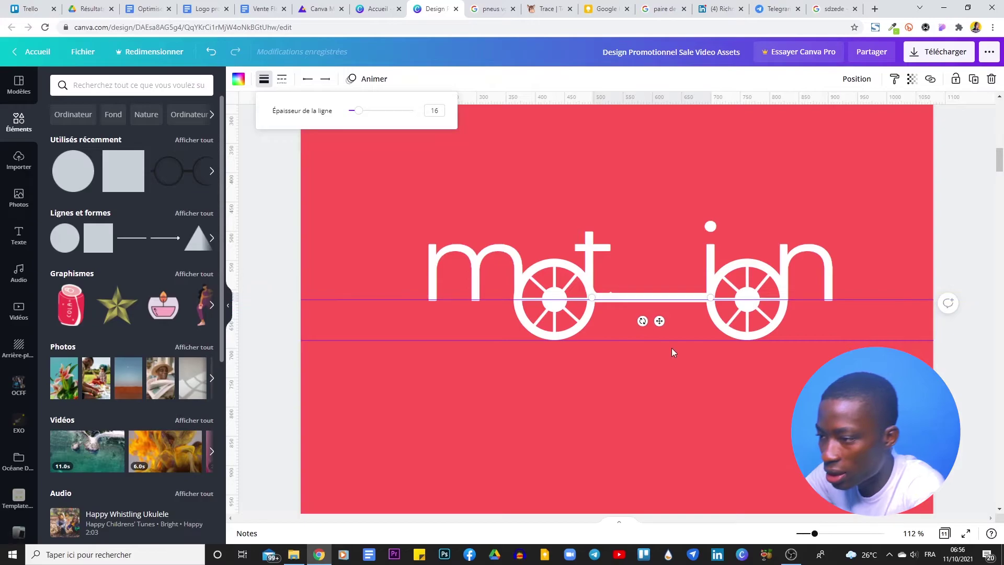
key("Escape")
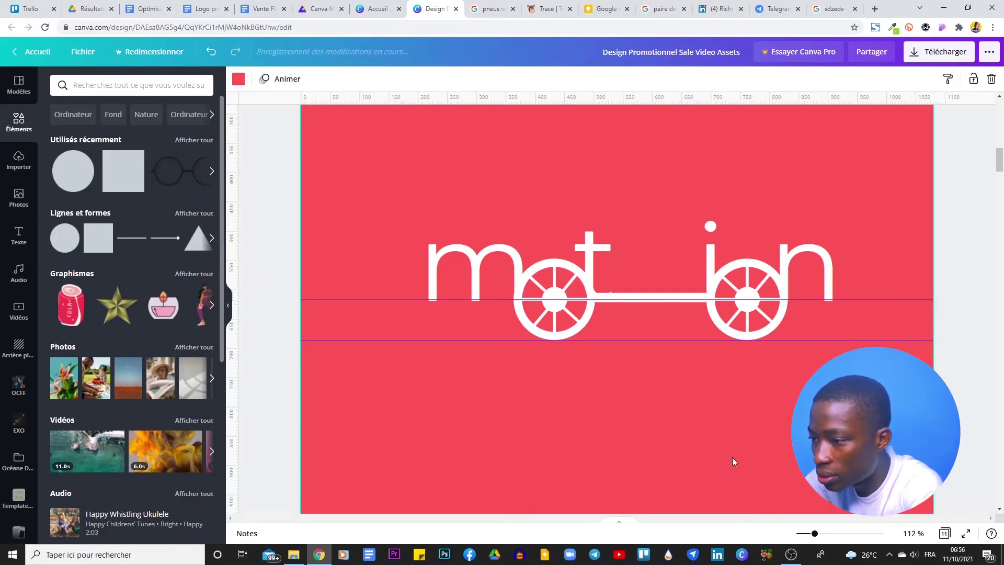
key("Up")
left_click(600, 317)
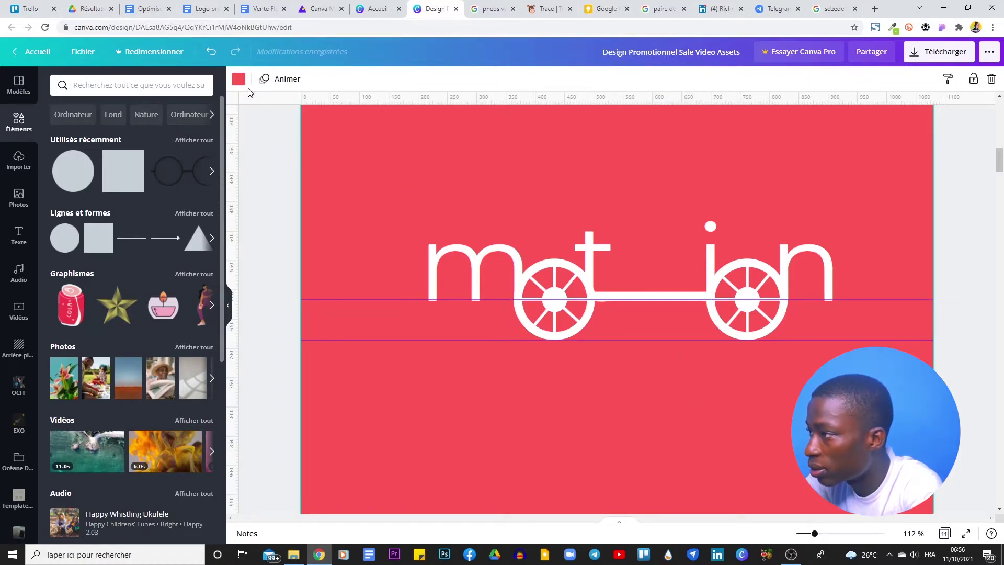
Set the thickness of the line connecting the two wheels to 17
left_click(650, 295)
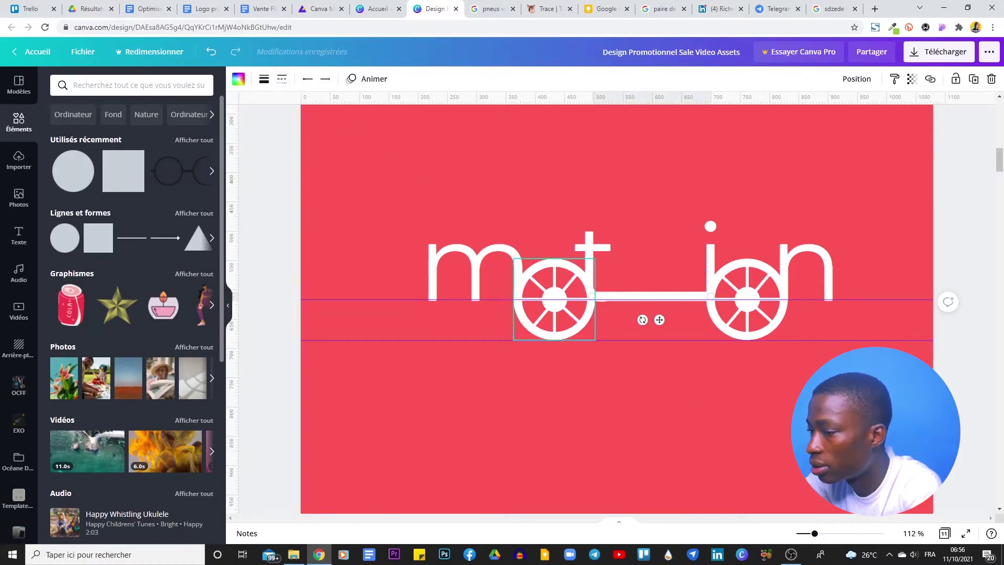
left_click_drag(815, 537, 833, 532)
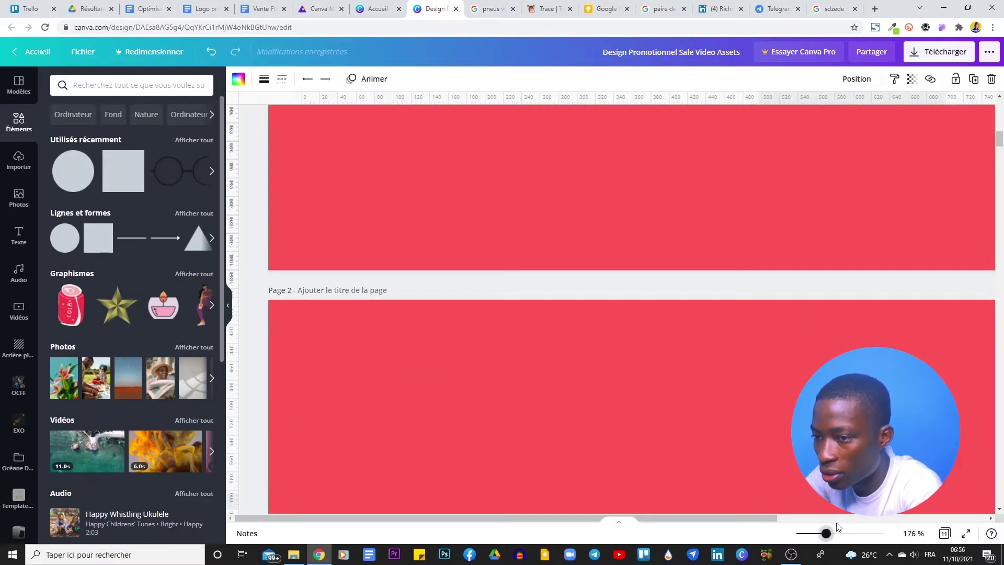
left_click_drag(1000, 136, 1000, 160)
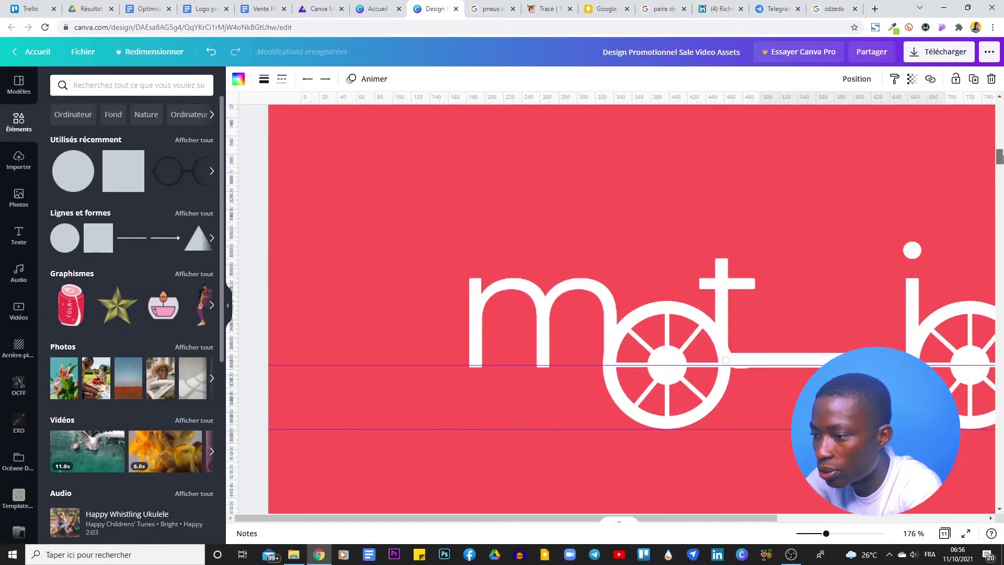
key("Escape")
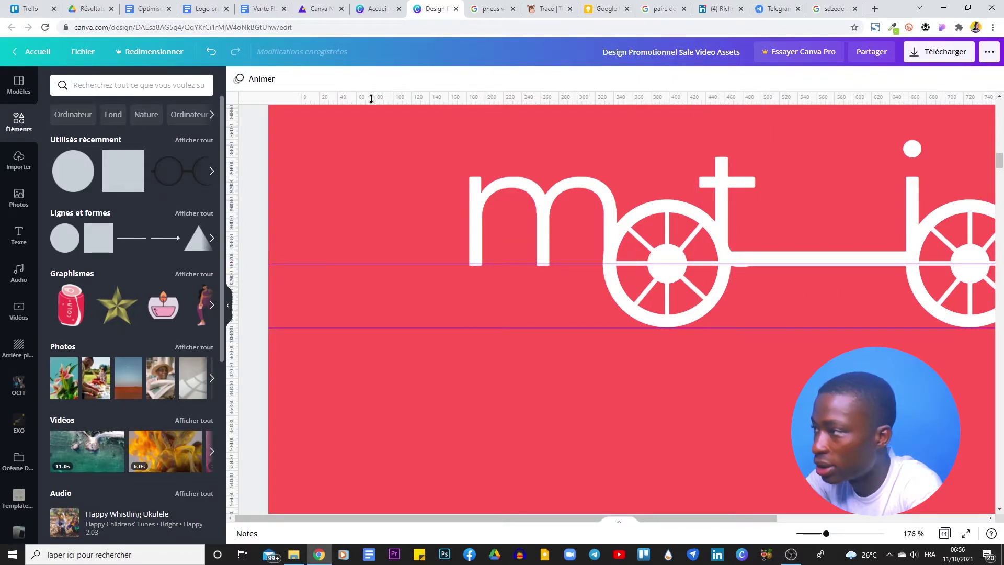
left_click(855, 259)
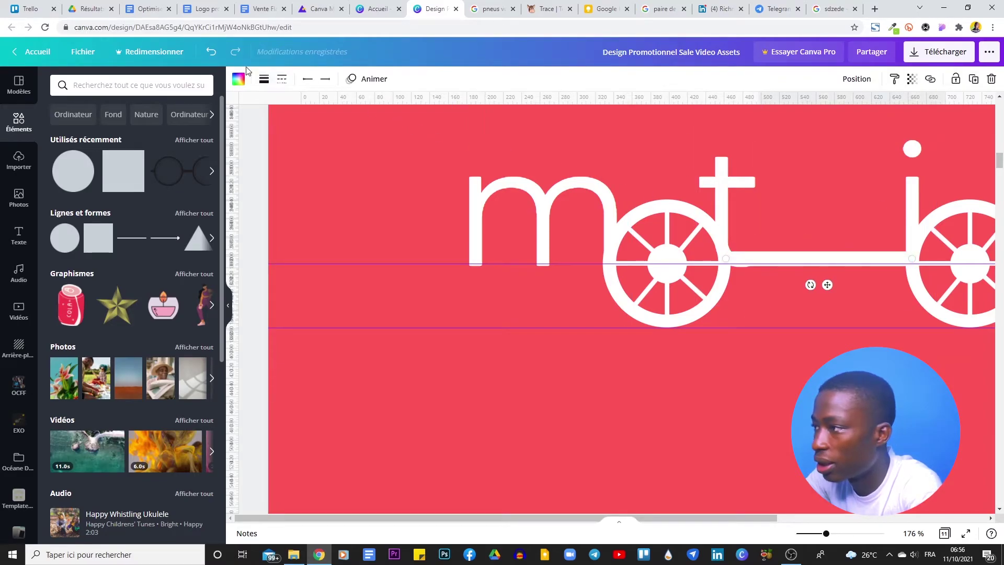
left_click(266, 79)
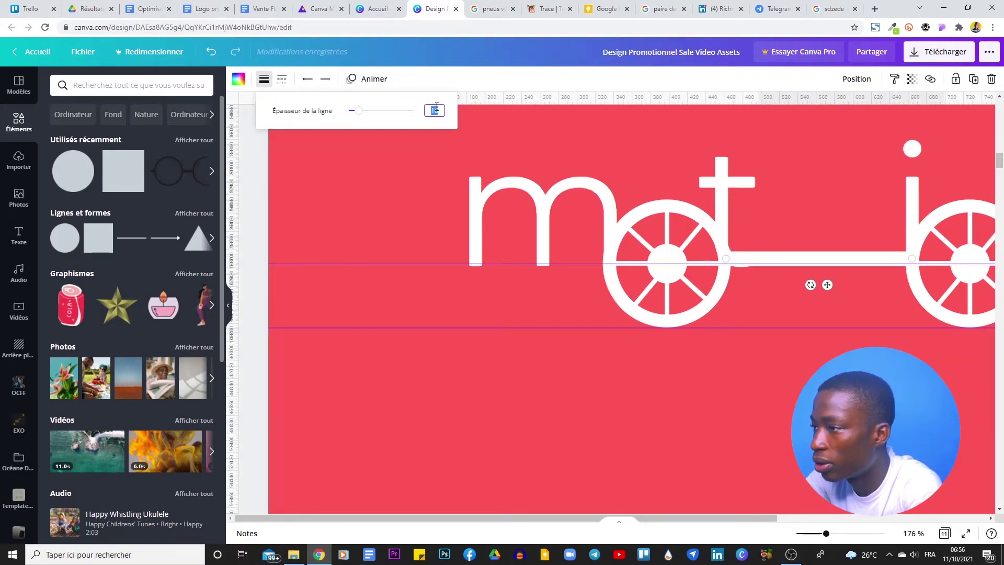
type("17")
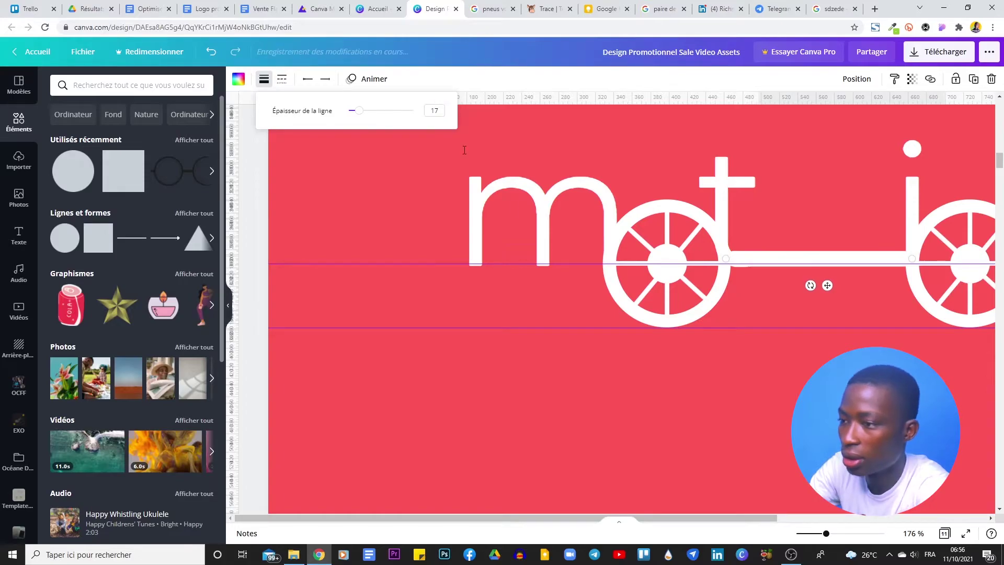
left_click(805, 240)
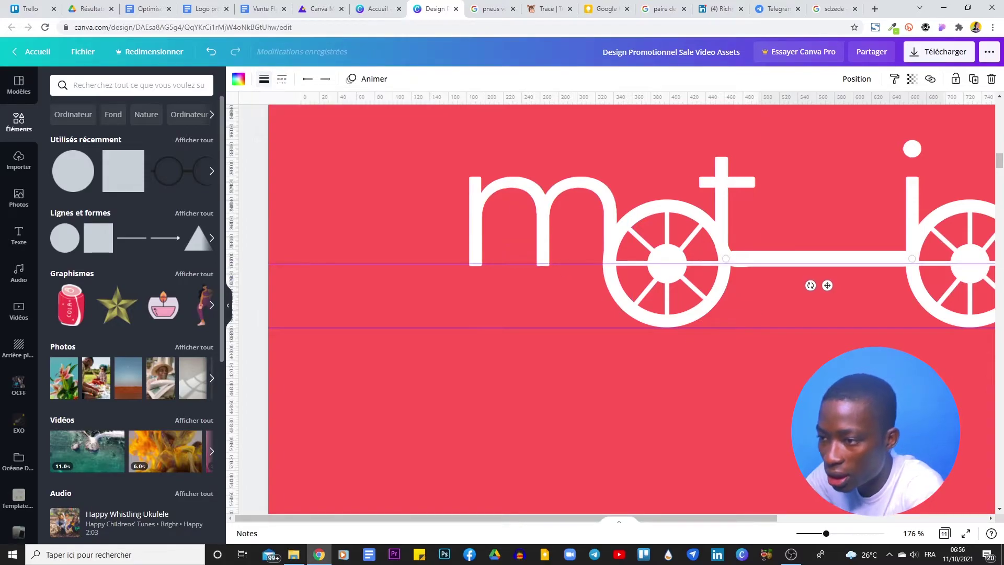
Try nudging the connecting line slightly downward against the base of the t
left_click(826, 258)
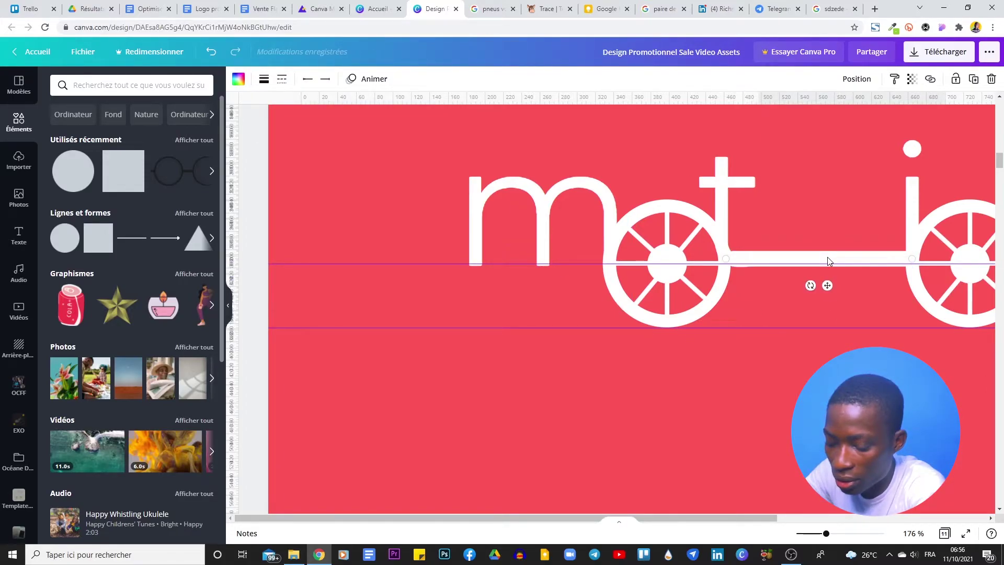
key("Down")
left_click(839, 347)
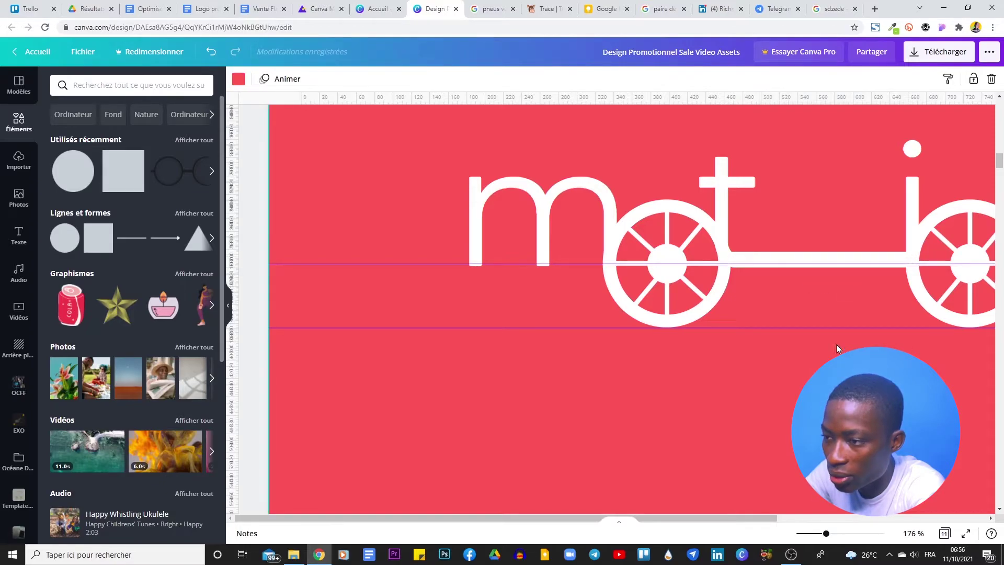
left_click(783, 255)
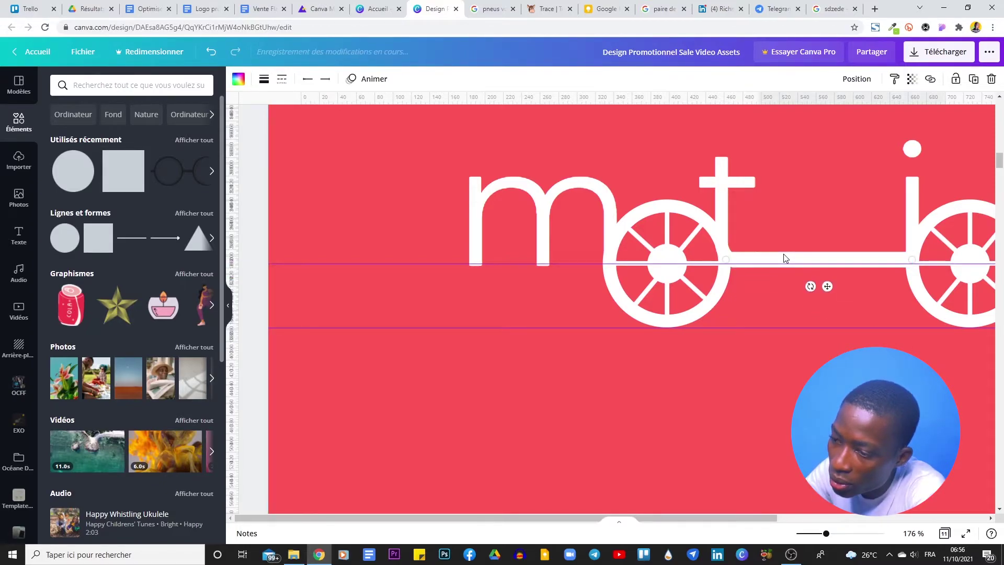
left_click(800, 208)
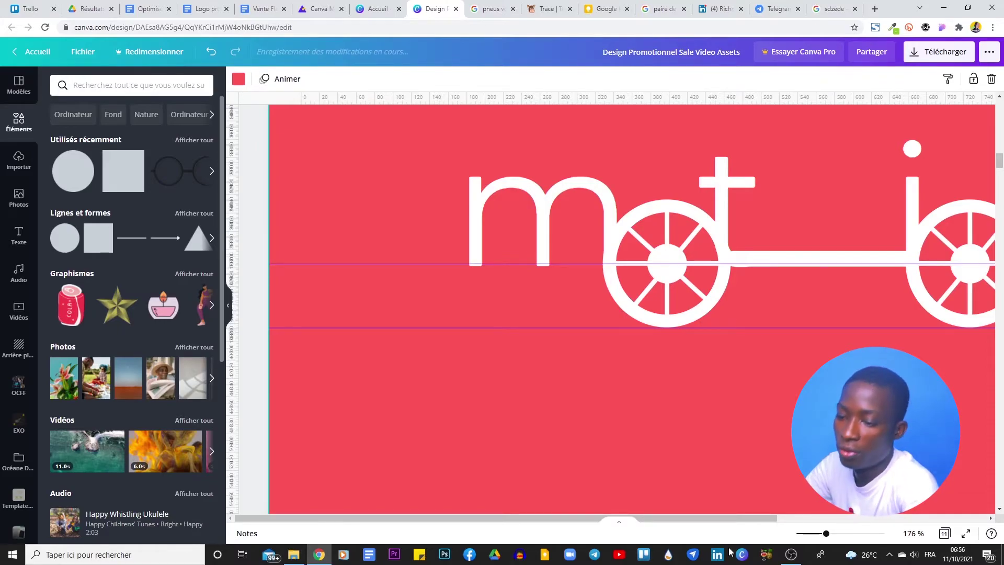
Select all the letters, wheels and the connecting line, and centre them together horizontally on the page
left_click_drag(826, 533, 810, 533)
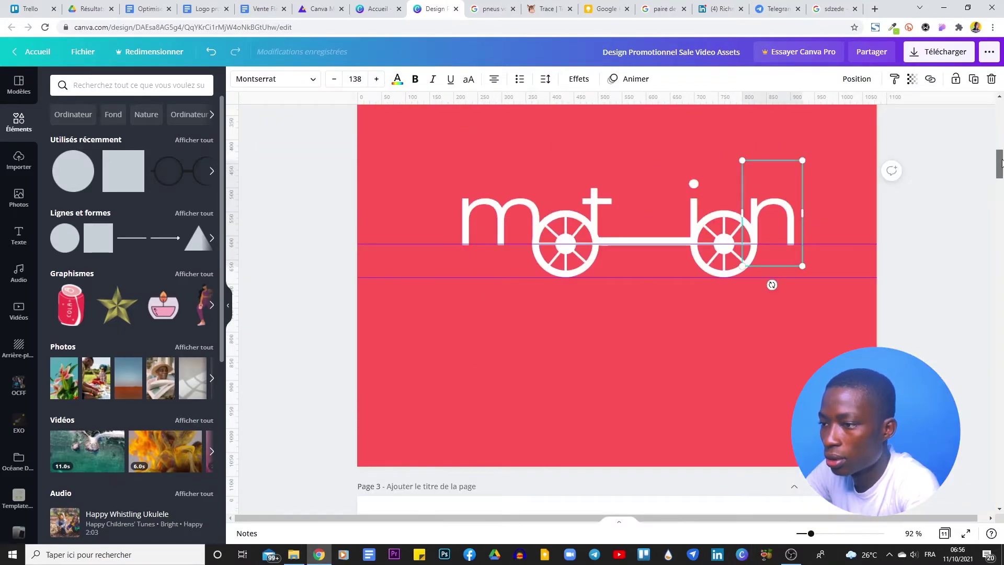
left_click_drag(330, 188, 870, 350)
left_click_drag(654, 211, 646, 209)
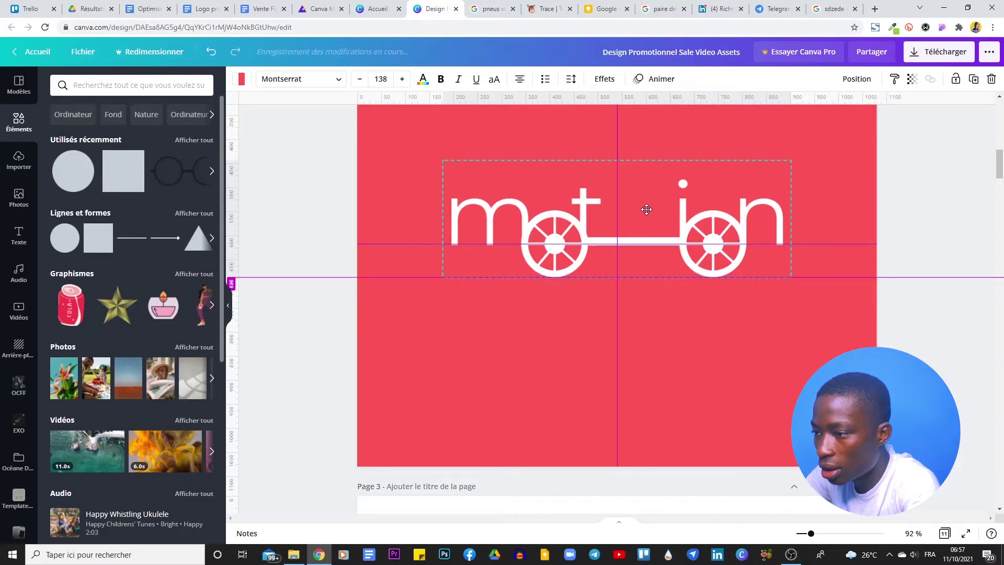
left_click(733, 355)
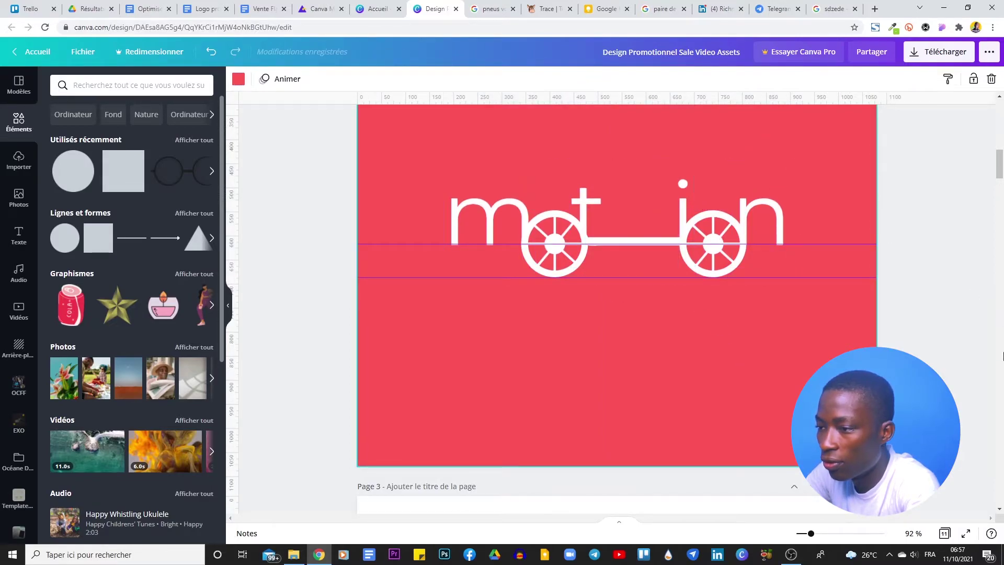
Remove the two horizontal guides crossing the wheels from the page
left_click(961, 337)
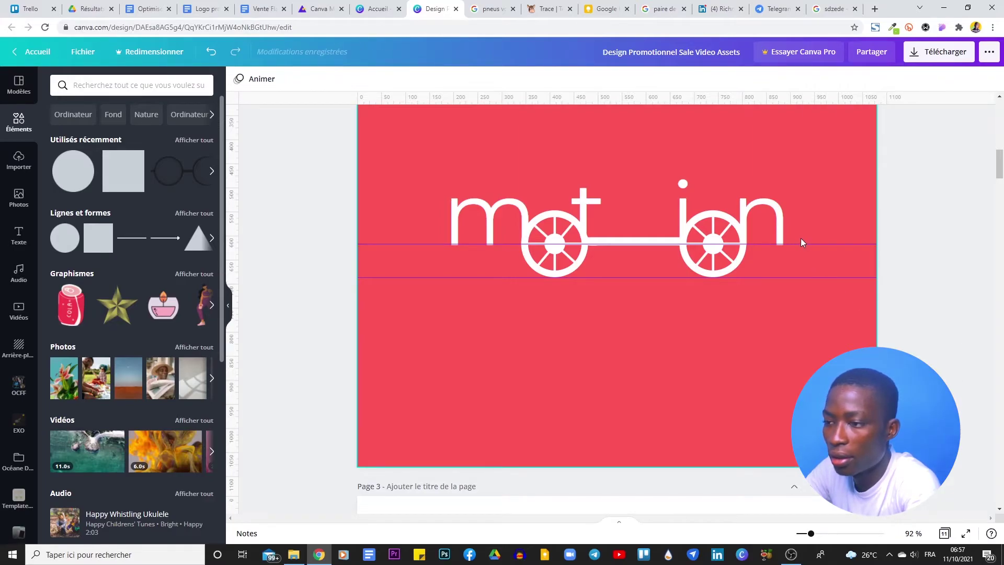
left_click_drag(809, 276, 809, 496)
left_click_drag(812, 245, 812, 502)
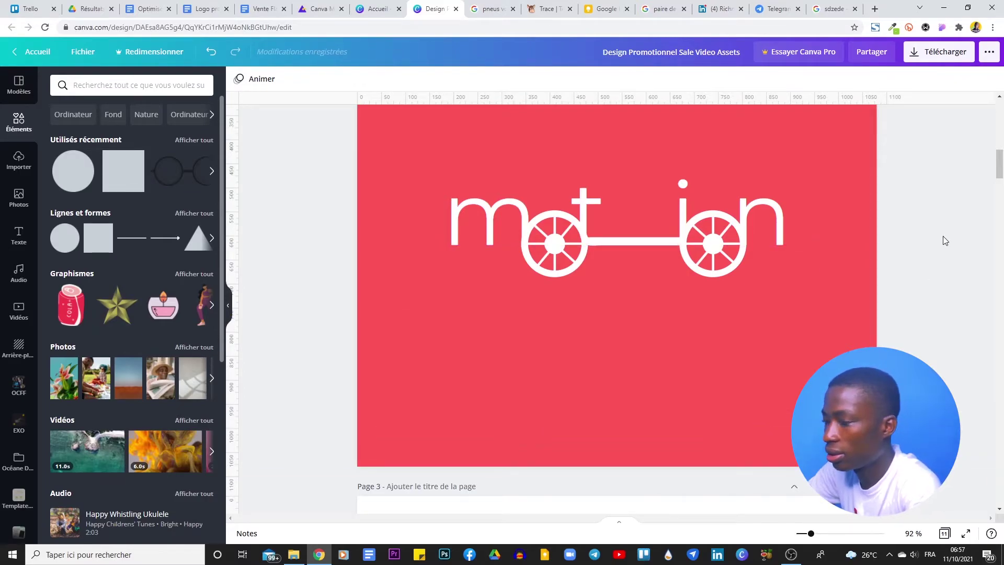
key("ctrl+a")
left_click(937, 187)
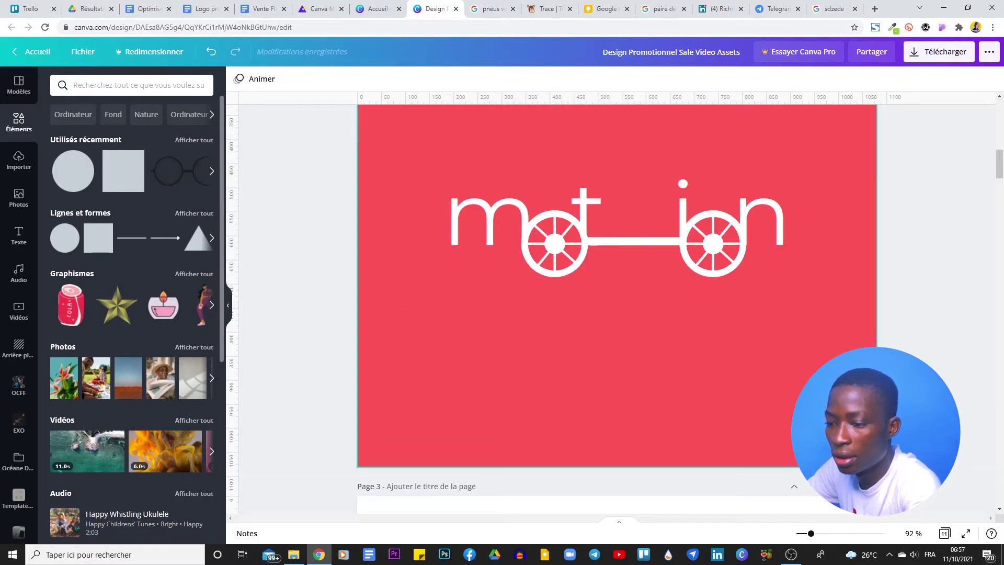
Select the whole motion logo and move it up to the vertical centre of the page
left_click_drag(811, 534, 808, 536)
left_click_drag(1001, 220, 1002, 178)
left_click_drag(373, 239, 936, 426)
mouse_move(613, 321)
left_mouse_down()
mouse_move(610, 281)
mouse_move(612, 314)
left_mouse_up()
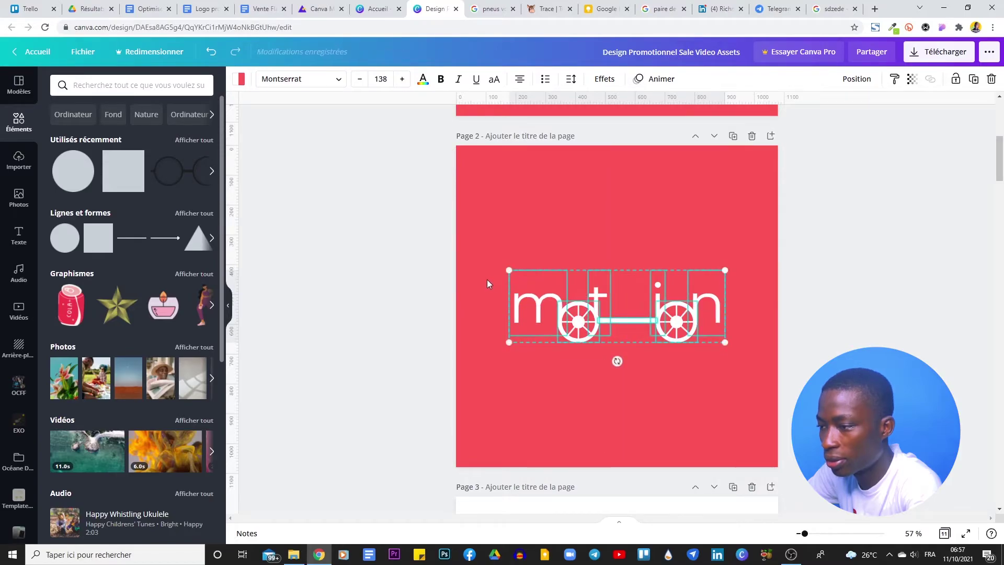
Enlarge the whole logo proportionally and reposition it near the centre of the page
left_click_drag(510, 270, 470, 257)
mouse_move(621, 288)
left_mouse_down()
mouse_move(641, 284)
mouse_move(638, 295)
left_mouse_up()
left_click(814, 235)
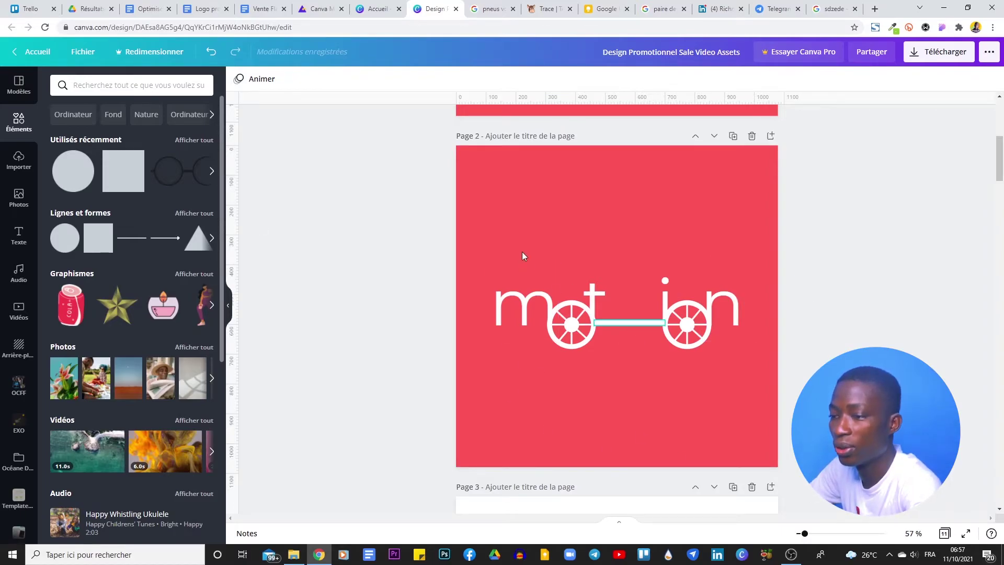
Scale the whole logo down proportionally, leaving wide margins, and re-centre it on the page
scroll(617, 292, "down", 1)
scroll(395, 256, "up", 2)
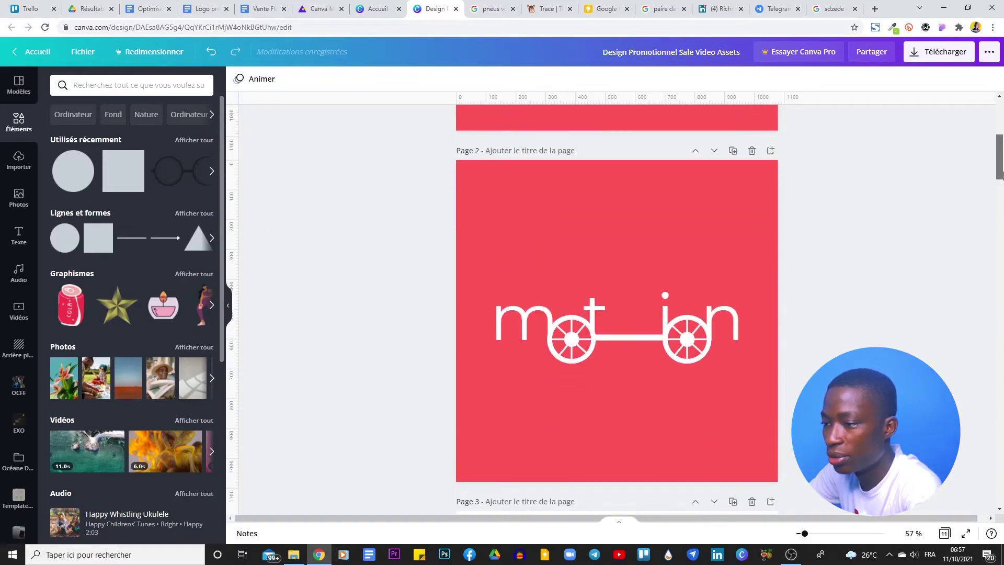
left_click_drag(396, 256, 957, 458)
left_click_drag(502, 286, 547, 301)
left_click_drag(655, 325, 635, 316)
left_click(908, 253)
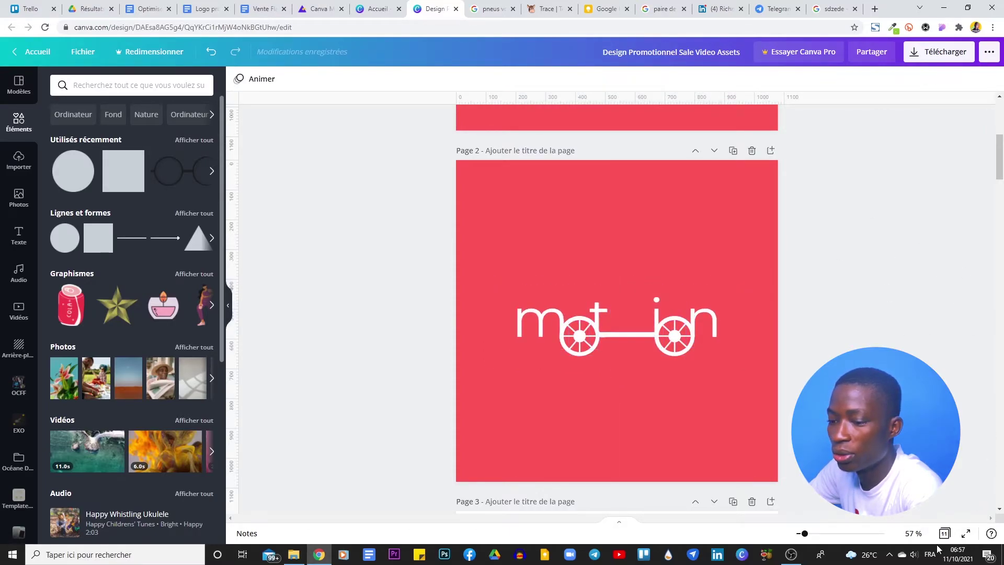
Show the finished logo page in full-screen presentation view
left_click(967, 533)
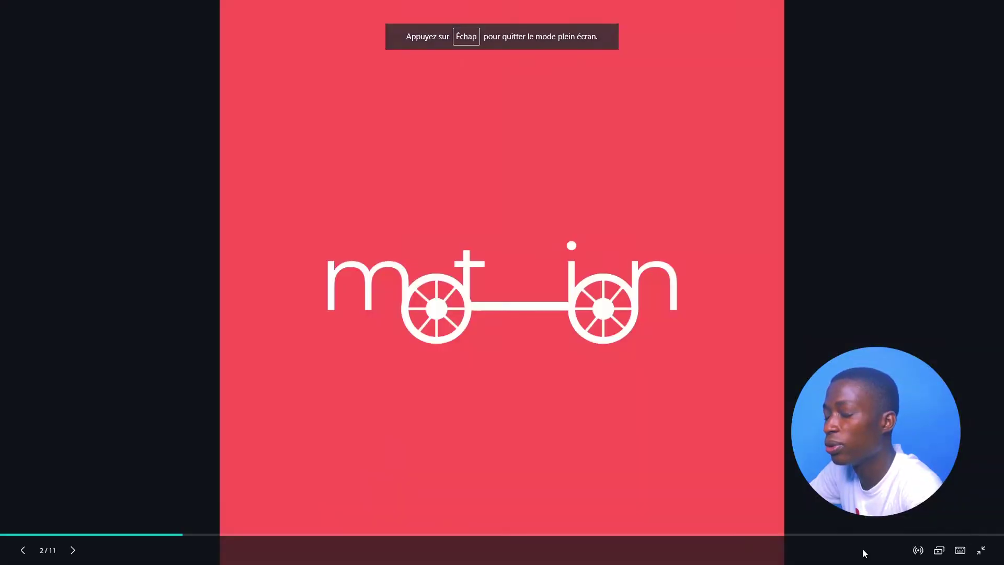